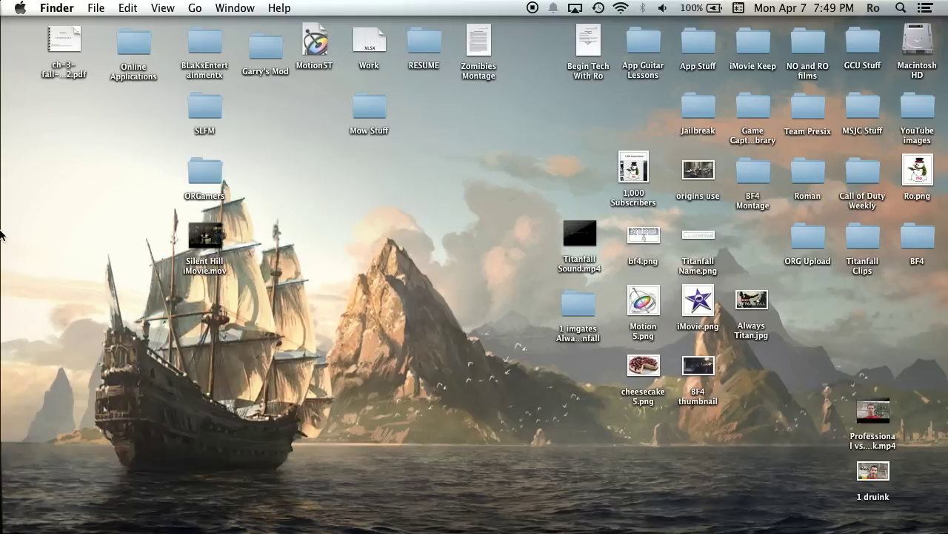
Step: Bring iMovie forward and scrub and select clips in the project timeline
{"action": "mouse_move", "coordinate": [10, 219]}
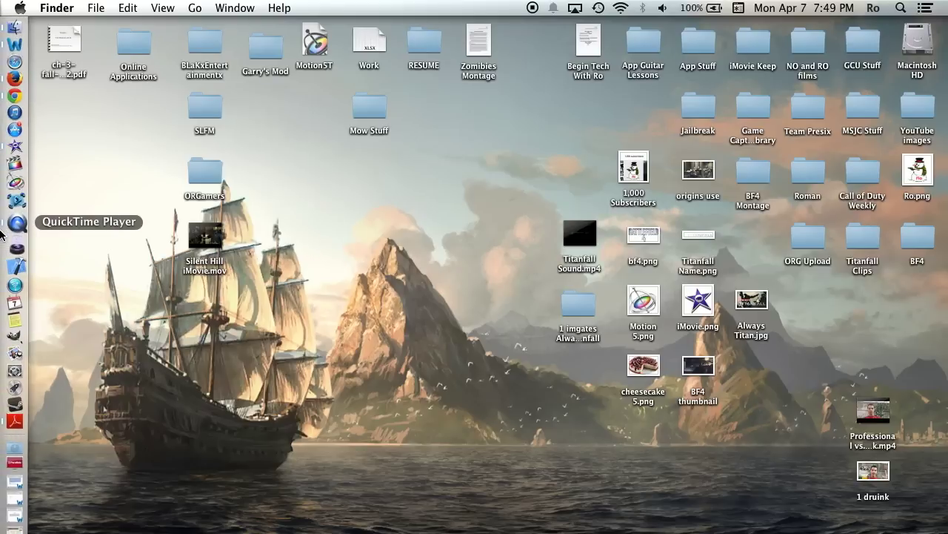
{"action": "left_click", "coordinate": [15, 157]}
{"action": "mouse_move", "coordinate": [2, 190]}
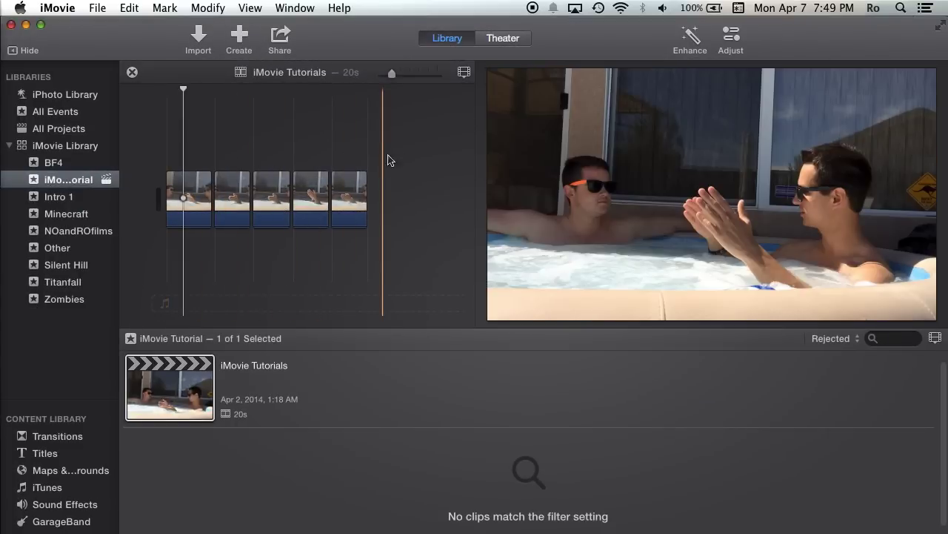
{"action": "left_click", "coordinate": [178, 148]}
{"action": "left_click_drag", "start_coordinate": [170, 148], "coordinate": [364, 222]}
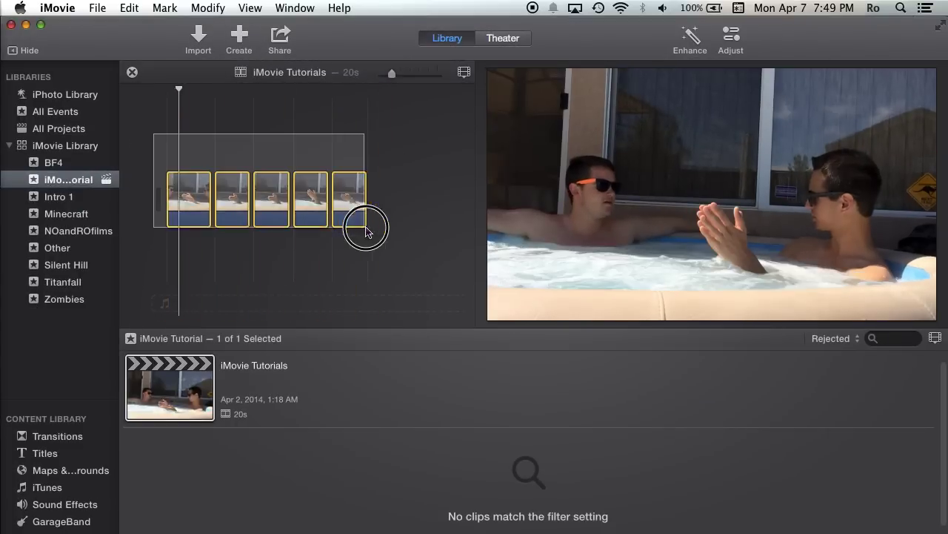
{"action": "left_click", "coordinate": [383, 243]}
{"action": "left_click", "coordinate": [303, 137]}
{"action": "left_click", "coordinate": [261, 134]}
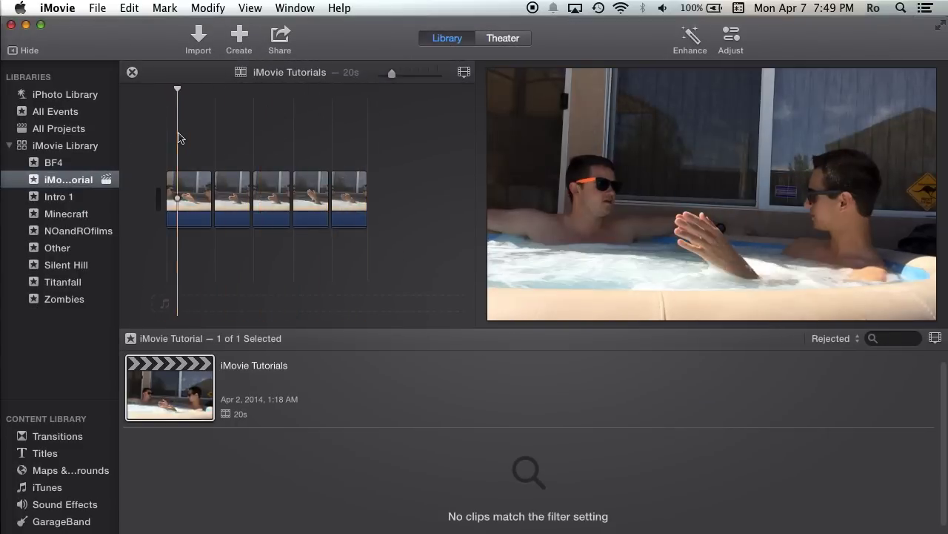
{"action": "left_click_drag", "start_coordinate": [178, 127], "coordinate": [371, 235]}
{"action": "left_click", "coordinate": [380, 250]}
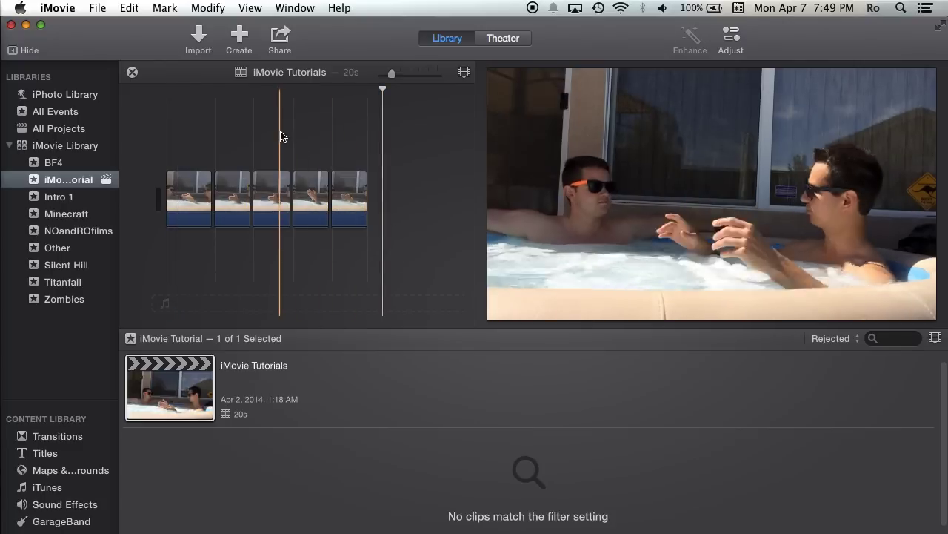
{"action": "left_click", "coordinate": [260, 126]}
Step: Switch to All Projects, then reopen the iMovie Tutorials project from the iMovie Tutorial event
{"action": "left_click", "coordinate": [101, 134]}
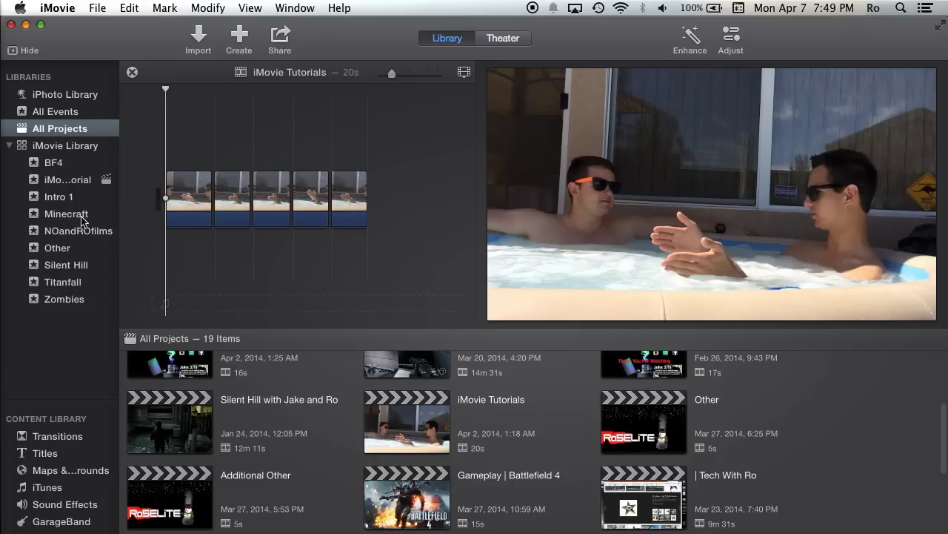
{"action": "left_click", "coordinate": [65, 185]}
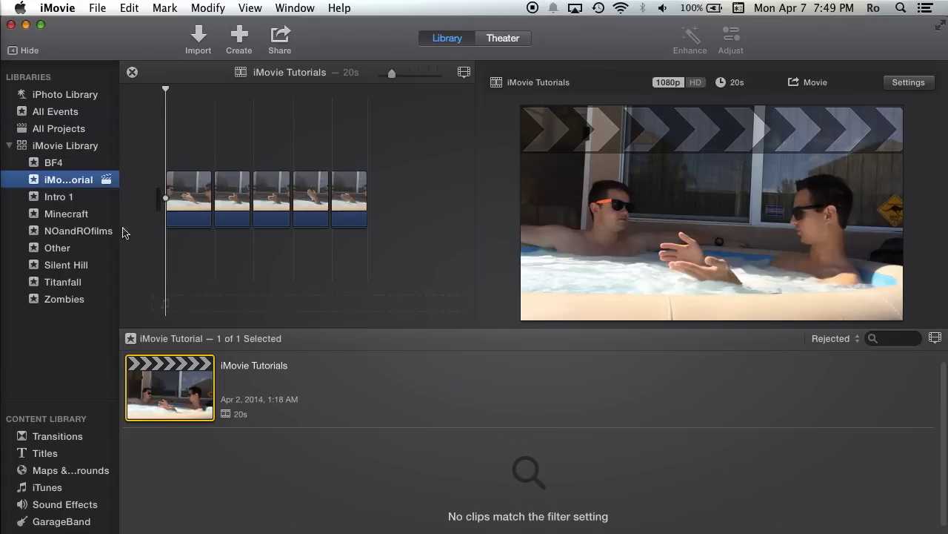
{"action": "left_click", "coordinate": [173, 391]}
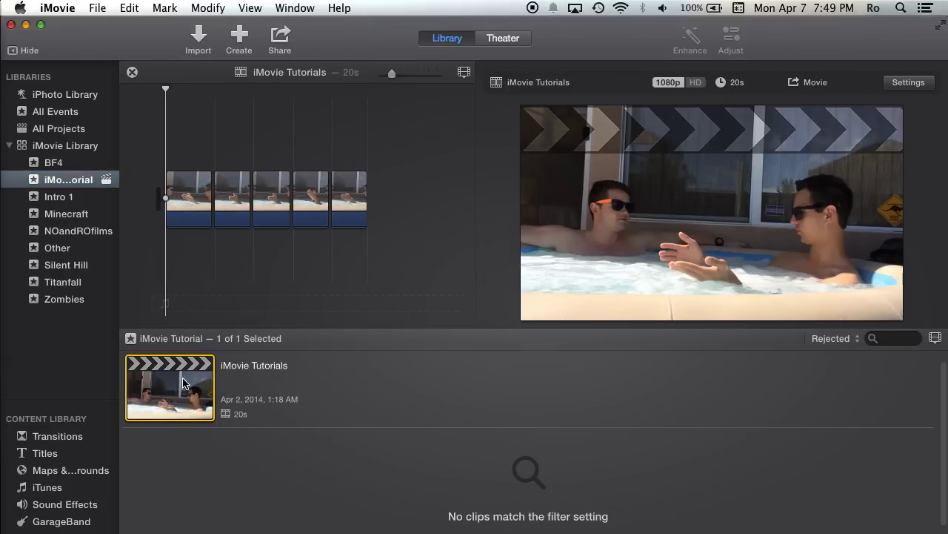
{"action": "left_click", "coordinate": [249, 174]}
{"action": "left_click", "coordinate": [384, 247]}
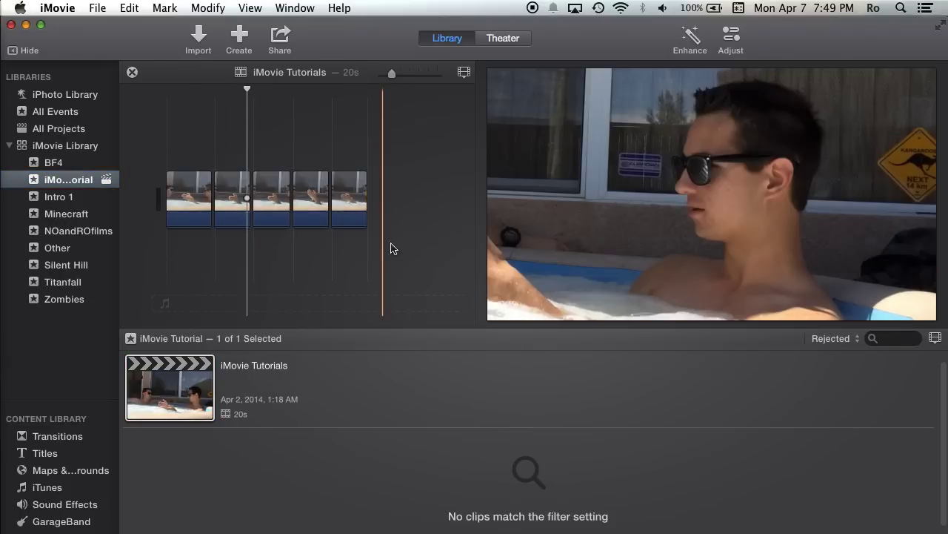
{"action": "left_click", "coordinate": [317, 138]}
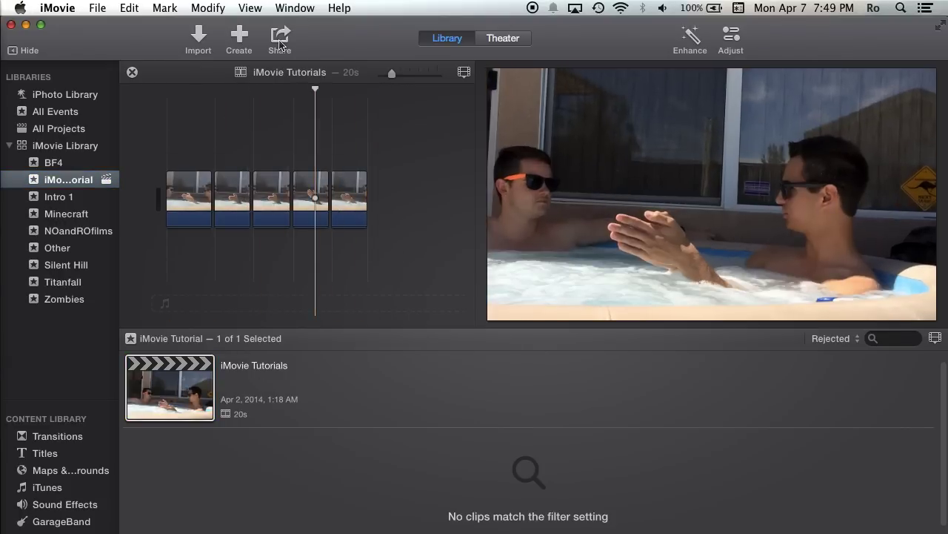
{"action": "left_click", "coordinate": [281, 39]}
Step: Share the movie as a File, keeping the HD 1080P size
{"action": "left_click", "coordinate": [280, 197]}
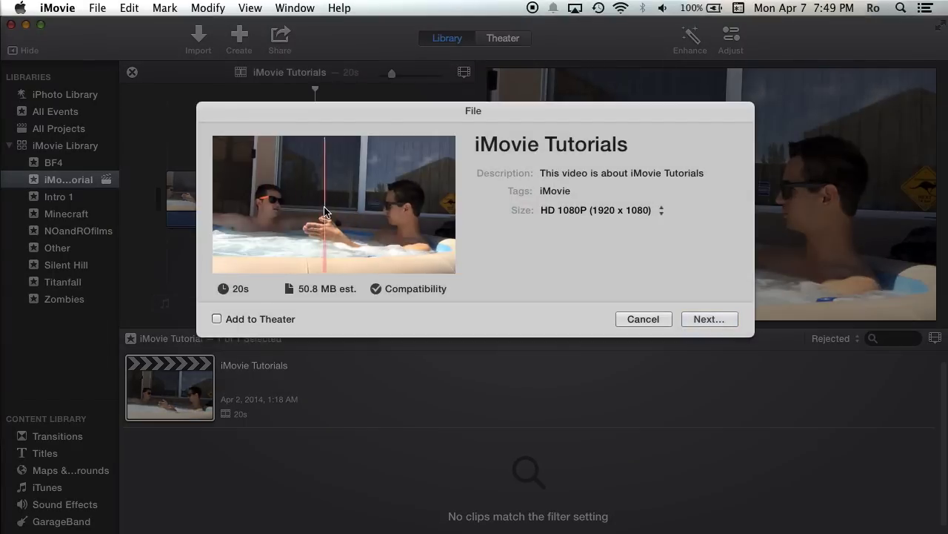
{"action": "left_click", "coordinate": [629, 211]}
{"action": "left_click", "coordinate": [627, 213]}
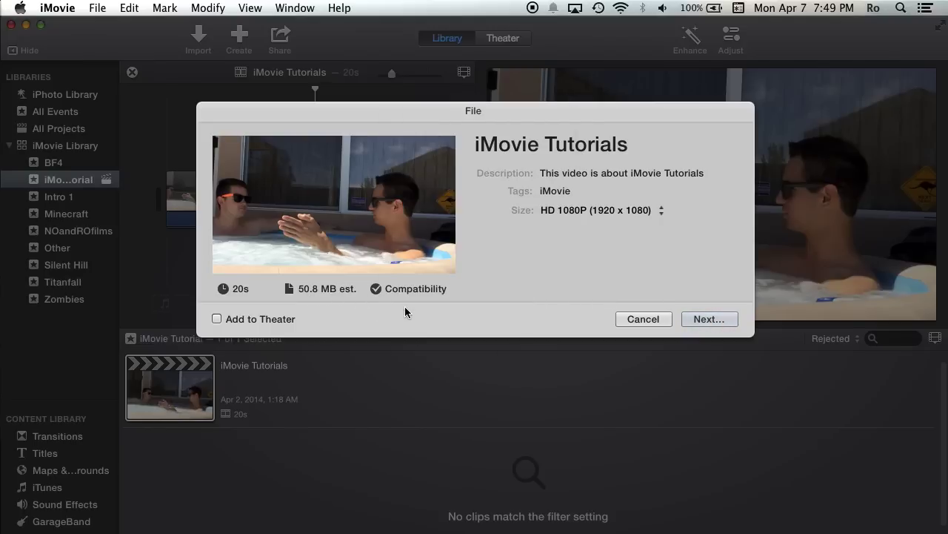
{"action": "left_click", "coordinate": [718, 321]}
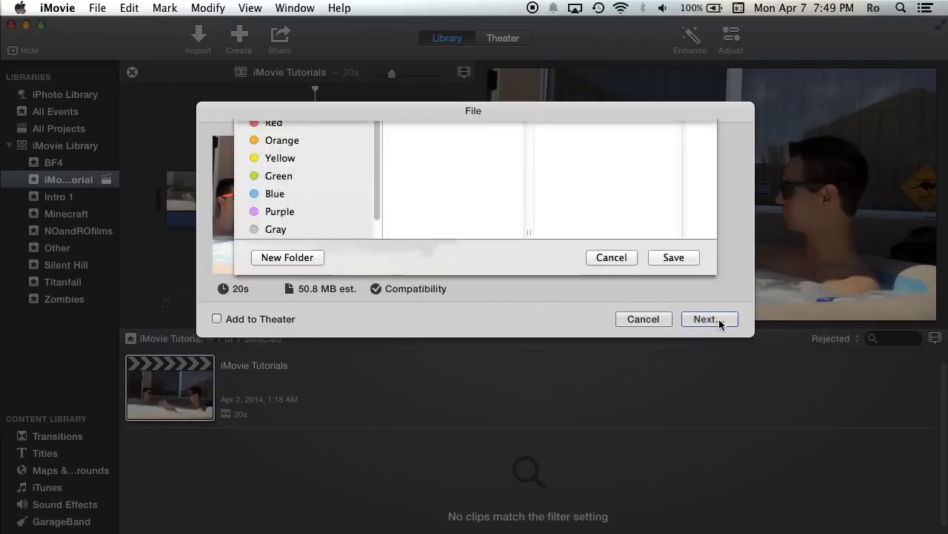
Step: Save the export as iMovie Tutorials on the Desktop
{"action": "left_click", "coordinate": [461, 147]}
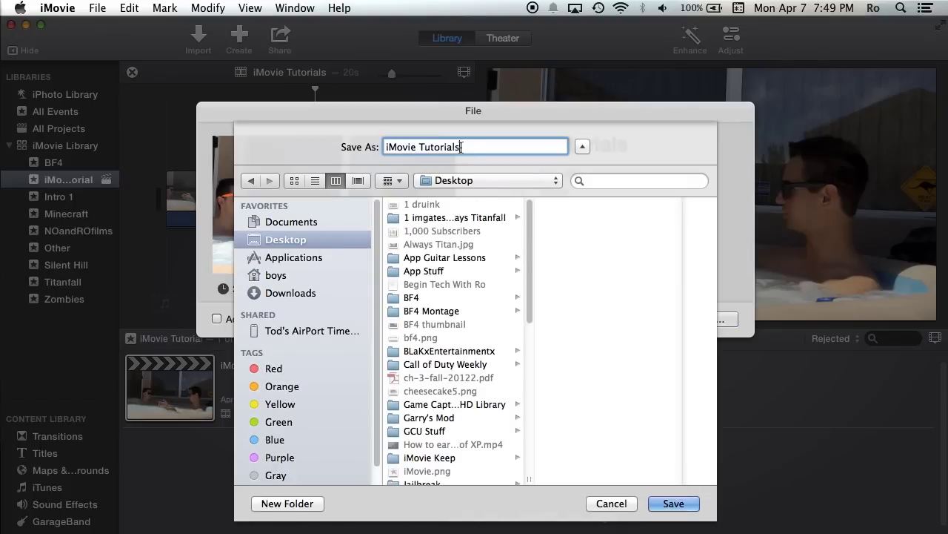
{"action": "left_click", "coordinate": [481, 182]}
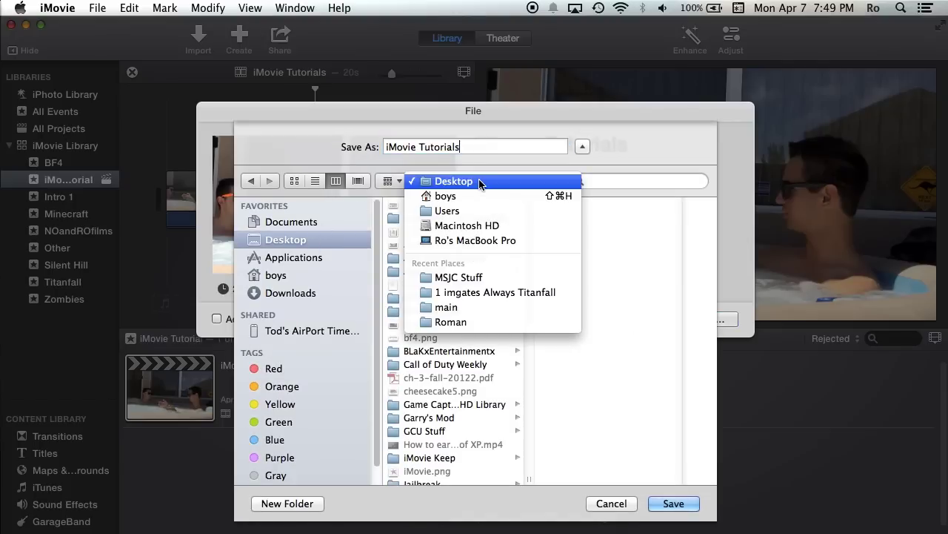
{"action": "left_click", "coordinate": [481, 182]}
{"action": "left_click", "coordinate": [678, 507]}
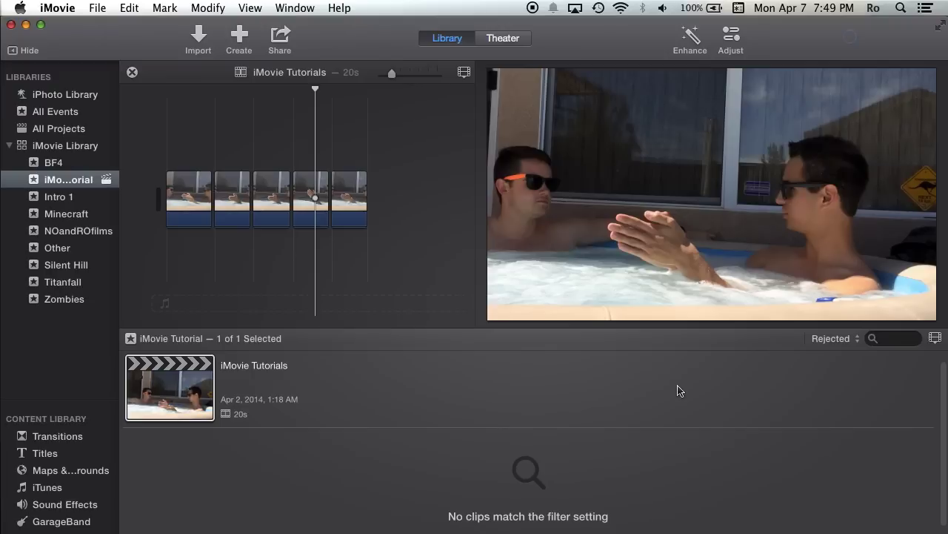
Step: Check the iMovie Tutorials.mp4 transcoding progress several times, then minimise iMovie
{"action": "left_click", "coordinate": [853, 41]}
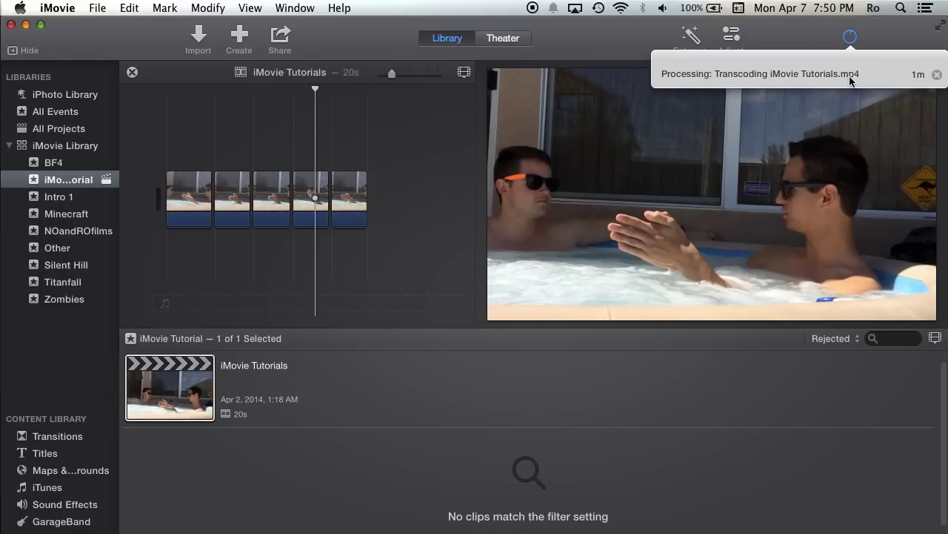
{"action": "left_click", "coordinate": [875, 33]}
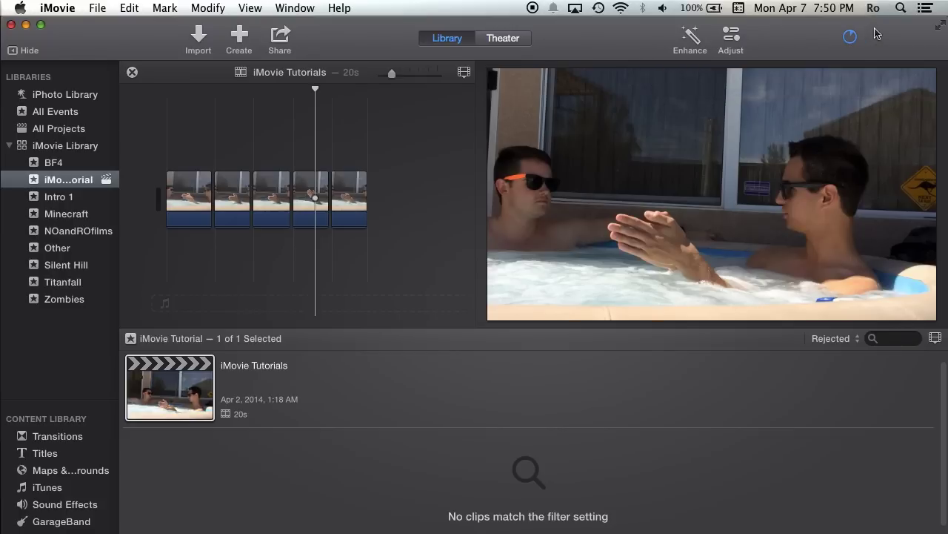
{"action": "mouse_move", "coordinate": [528, 87]}
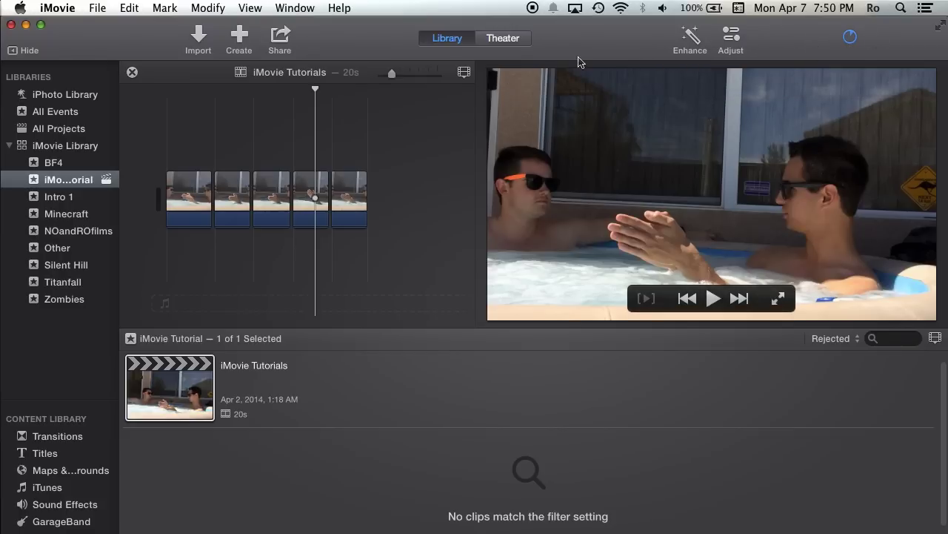
{"action": "left_click", "coordinate": [849, 39]}
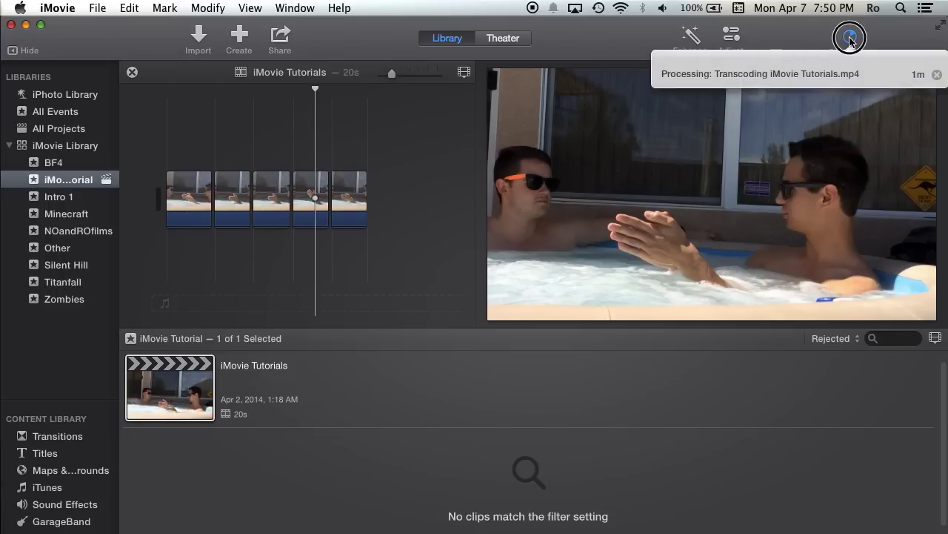
{"action": "left_click", "coordinate": [584, 47]}
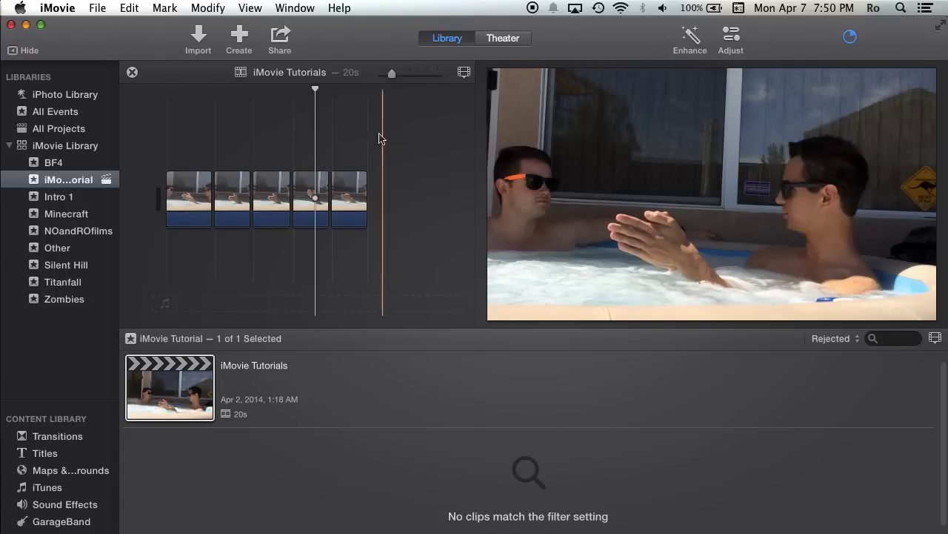
{"action": "left_click", "coordinate": [343, 120]}
{"action": "left_click", "coordinate": [850, 37]}
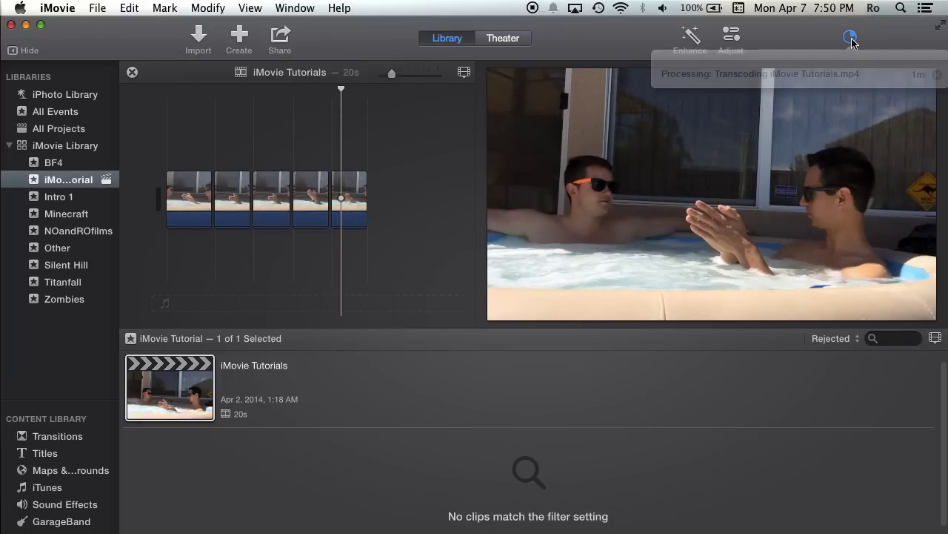
{"action": "left_click", "coordinate": [443, 141]}
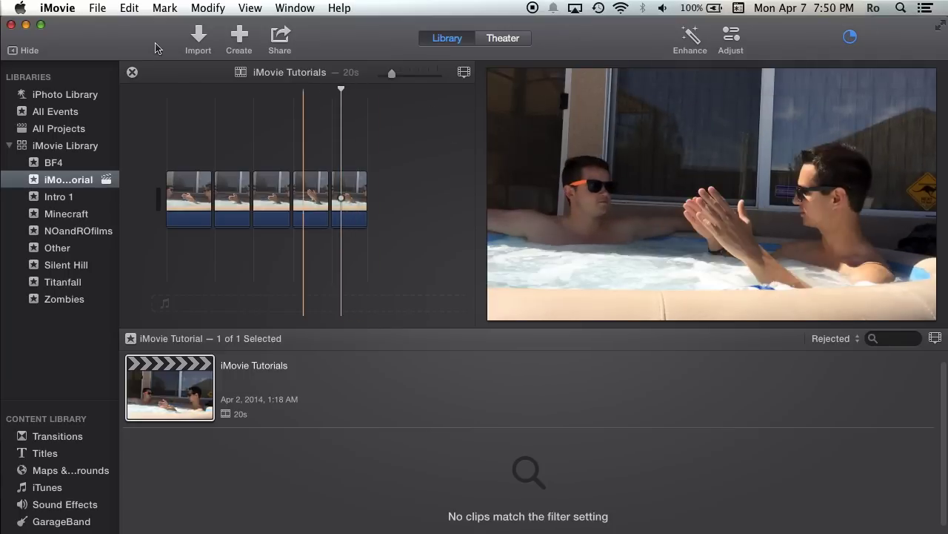
{"action": "left_click", "coordinate": [26, 26]}
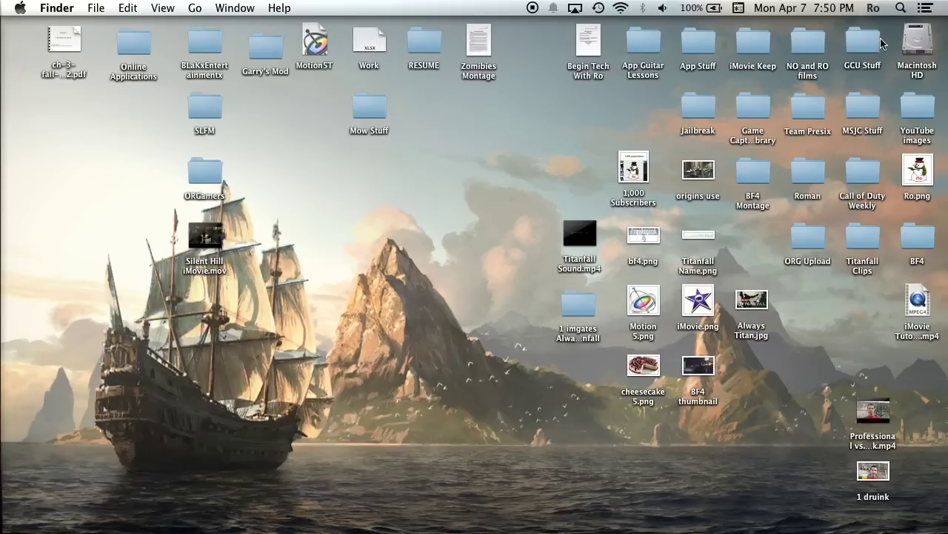
Step: Launch iDVD through a Spotlight search for 'idvd'
{"action": "left_click", "coordinate": [900, 8]}
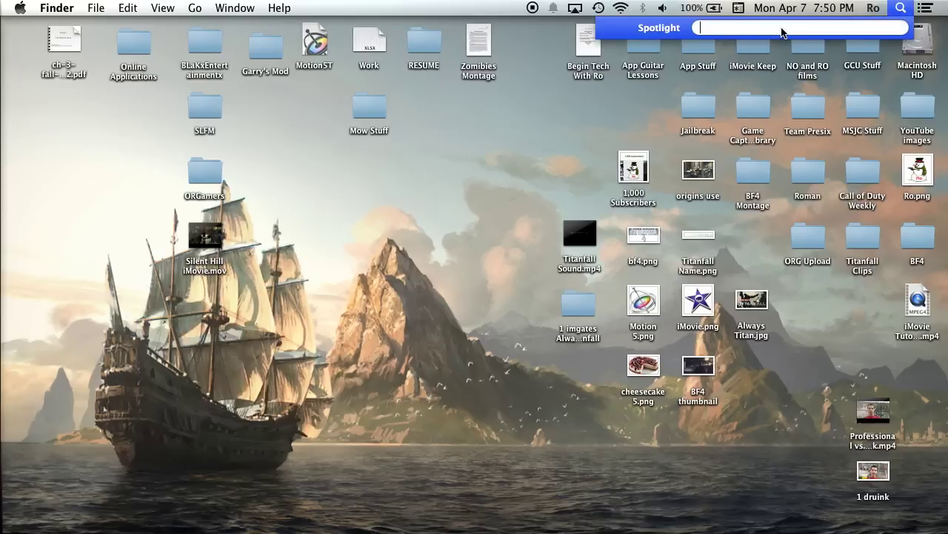
{"action": "type", "text": "idvd"}
{"action": "key", "text": "Return"}
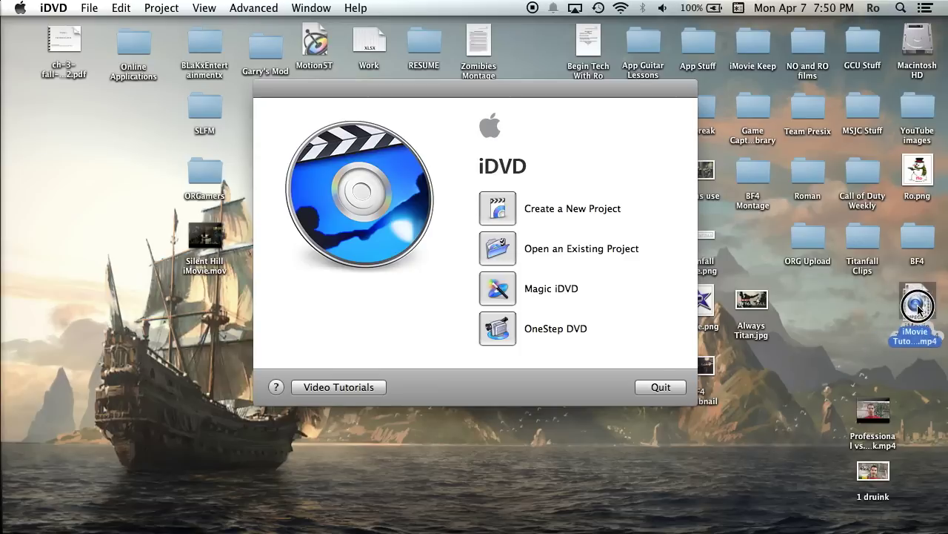
Step: Move the exported movie file to the desktop's bottom-right corner
{"action": "left_click", "coordinate": [909, 340]}
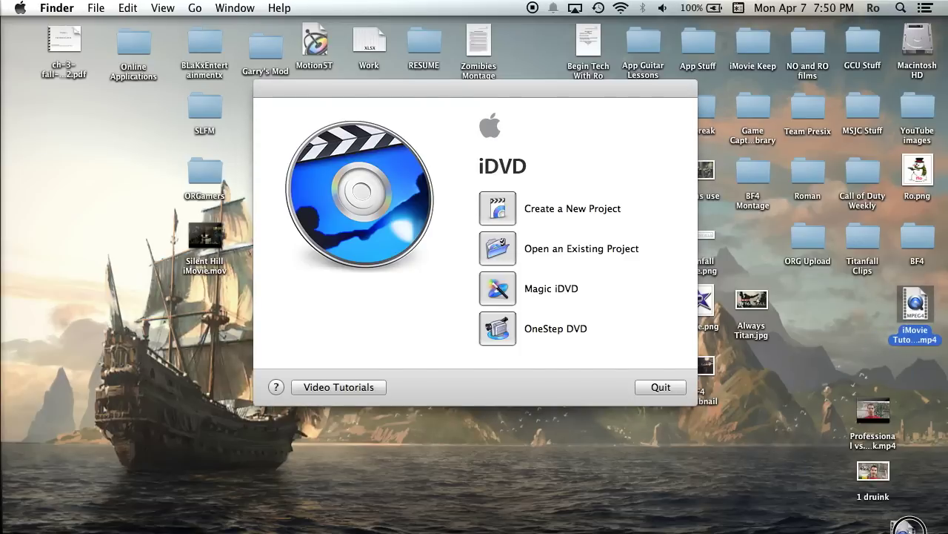
{"action": "left_click_drag", "start_coordinate": [919, 527], "coordinate": [921, 490]}
{"action": "left_click", "coordinate": [918, 439]}
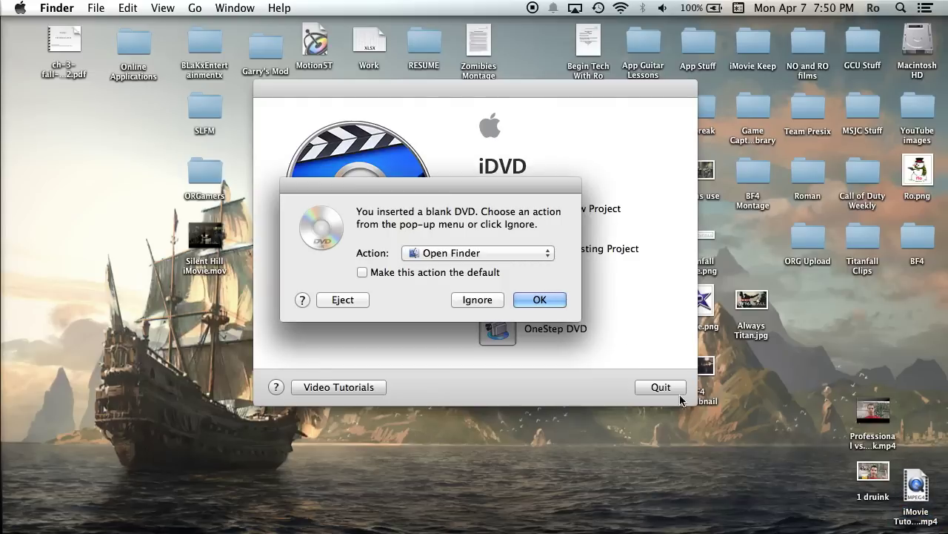
Step: Keep Open Finder as the blank-DVD action and ignore the notice
{"action": "left_click_drag", "start_coordinate": [418, 194], "coordinate": [468, 190]}
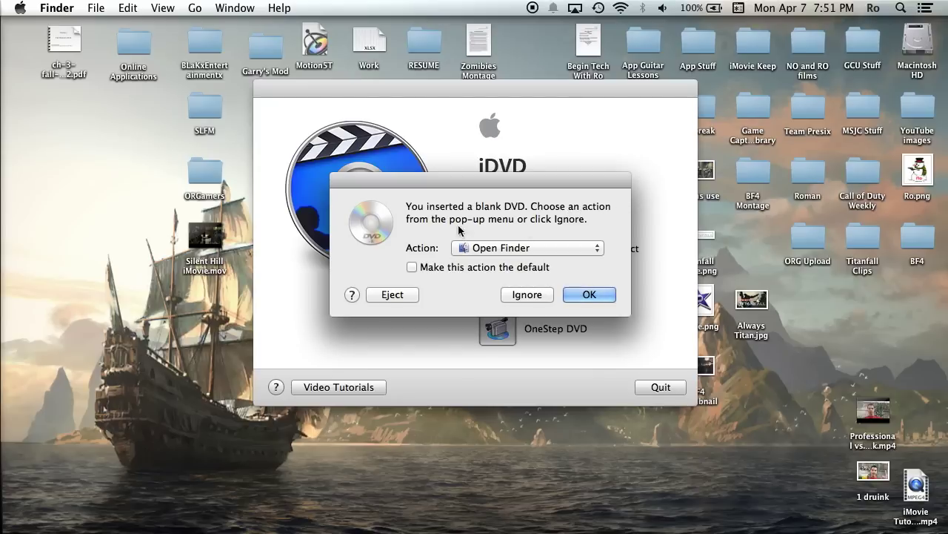
{"action": "left_click", "coordinate": [534, 247]}
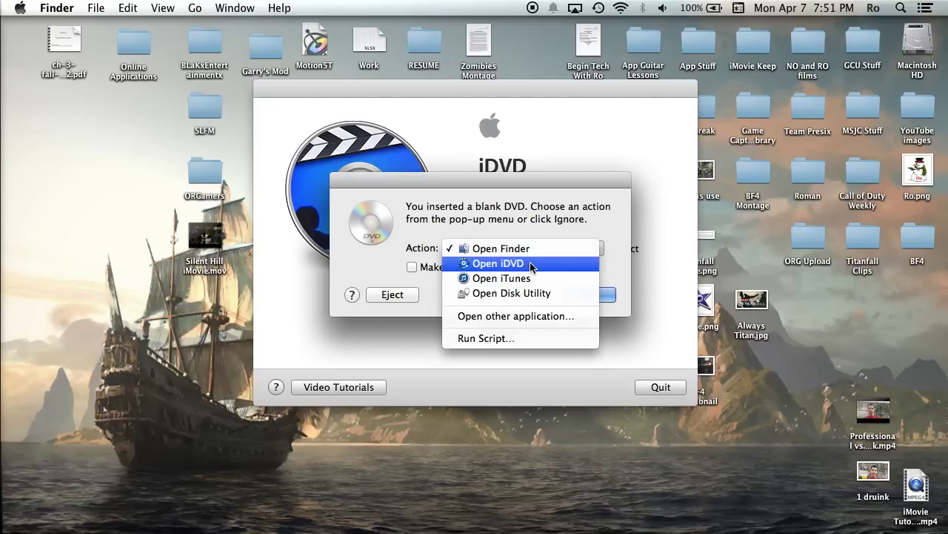
{"action": "left_click", "coordinate": [532, 249]}
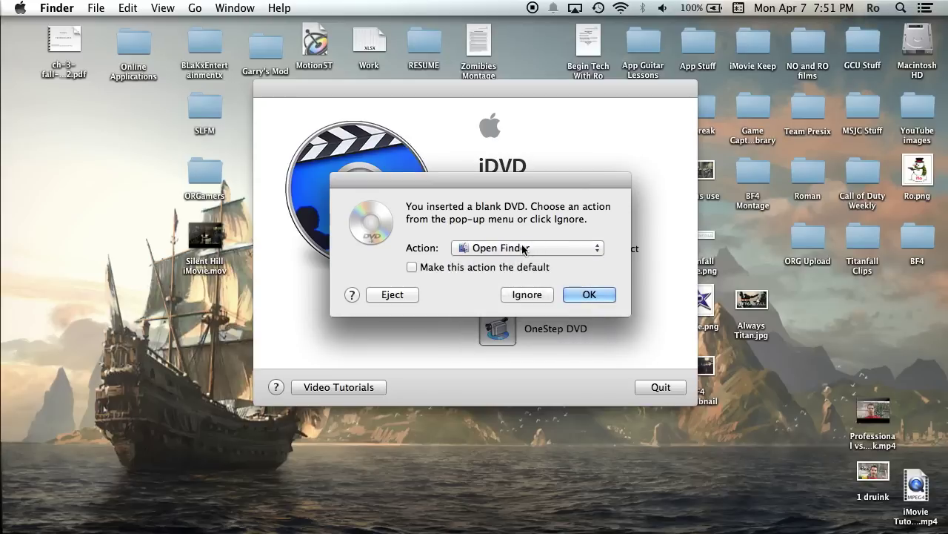
{"action": "left_click", "coordinate": [524, 249]}
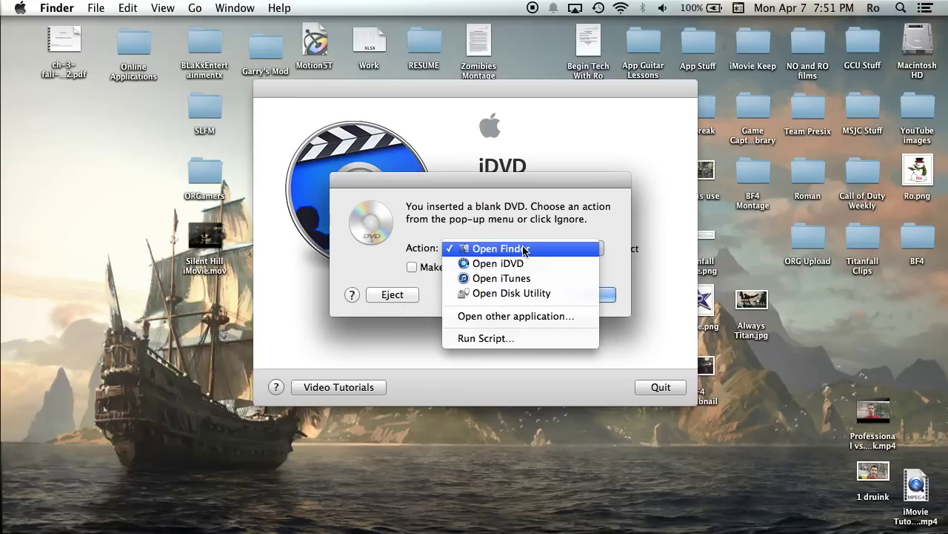
{"action": "left_click", "coordinate": [523, 249]}
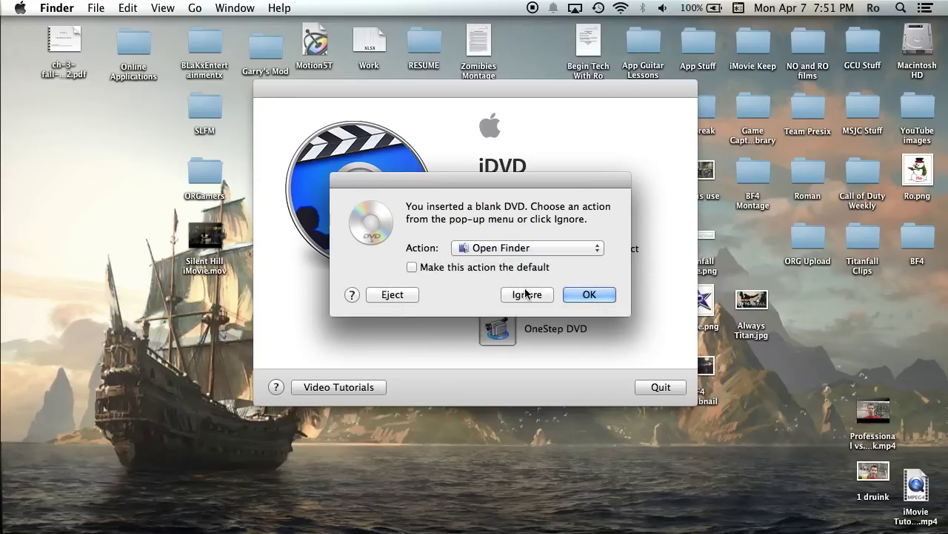
{"action": "left_click", "coordinate": [527, 294]}
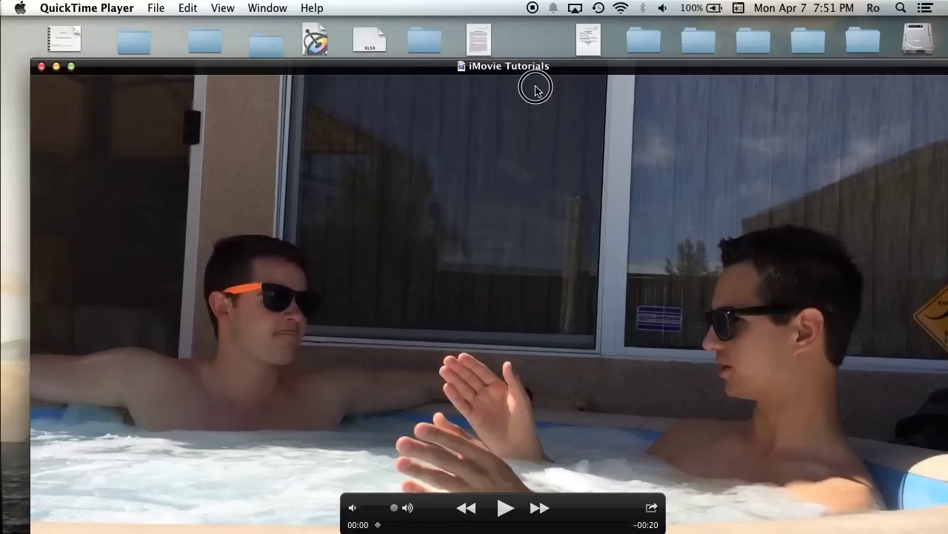
Step: Reposition the QuickTime window, dismiss Share Successful, and close the iMovie Tutorials video
{"action": "left_click_drag", "start_coordinate": [535, 88], "coordinate": [487, 27]}
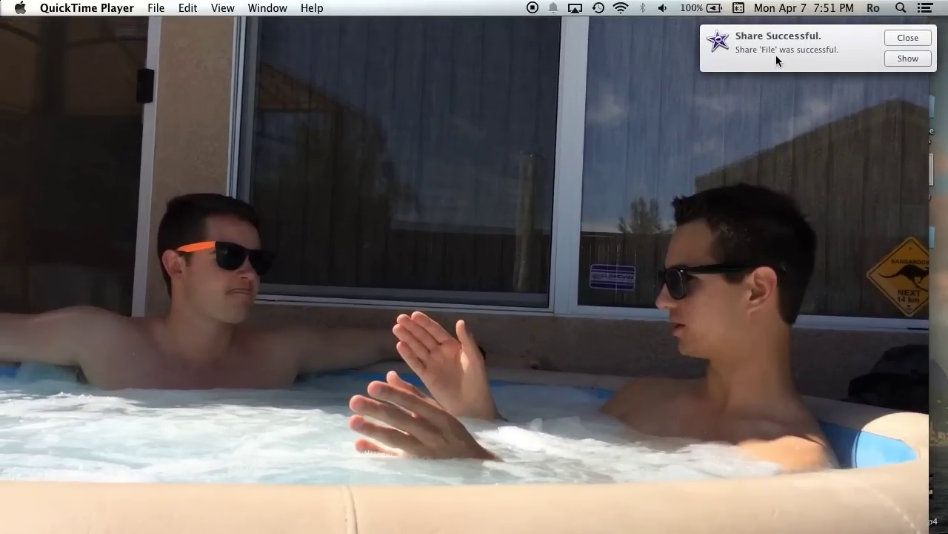
{"action": "left_click", "coordinate": [913, 42]}
{"action": "left_click_drag", "start_coordinate": [562, 29], "coordinate": [582, 27]}
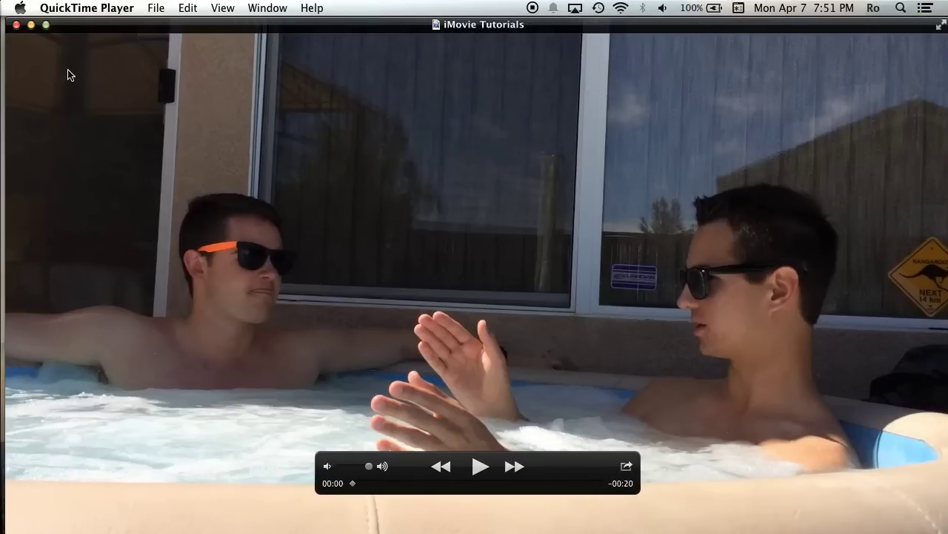
{"action": "left_click", "coordinate": [16, 26]}
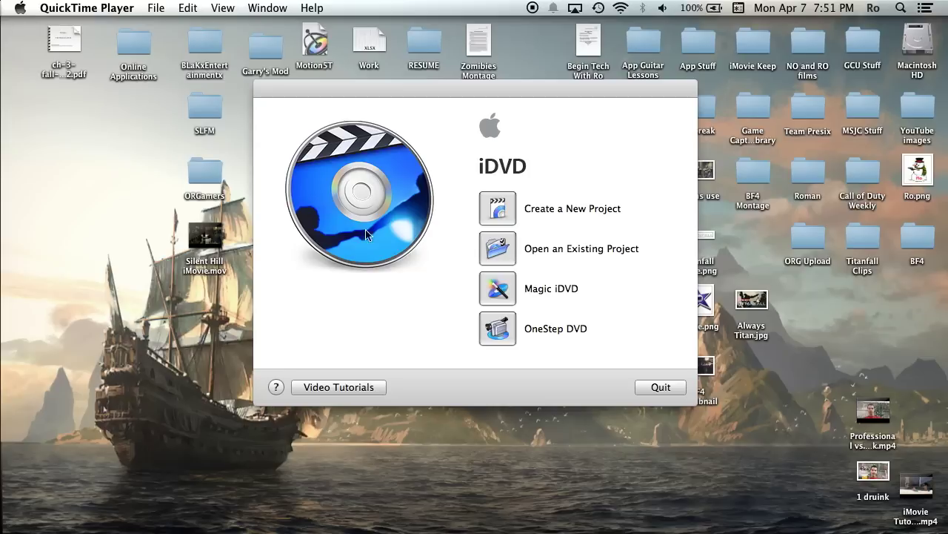
Step: Create a Widescreen (16:9) iDVD project named 'Tutorial DVD' saved on the Desktop
{"action": "left_click", "coordinate": [907, 490]}
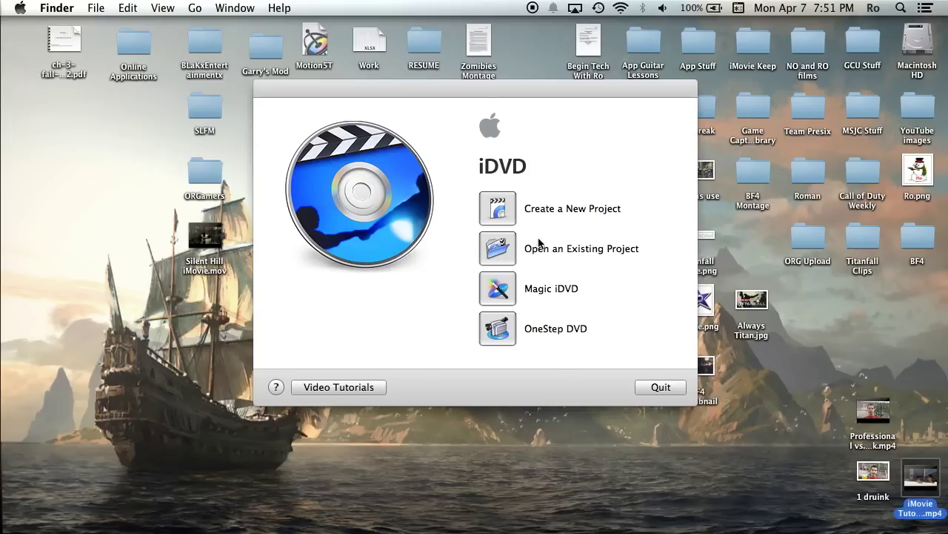
{"action": "left_click_drag", "start_coordinate": [492, 96], "coordinate": [430, 95]}
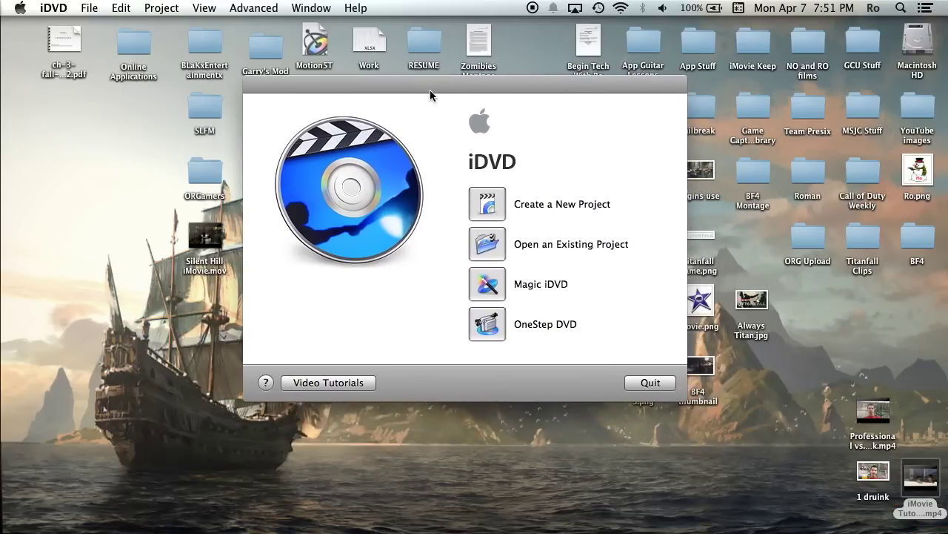
{"action": "left_click", "coordinate": [538, 211]}
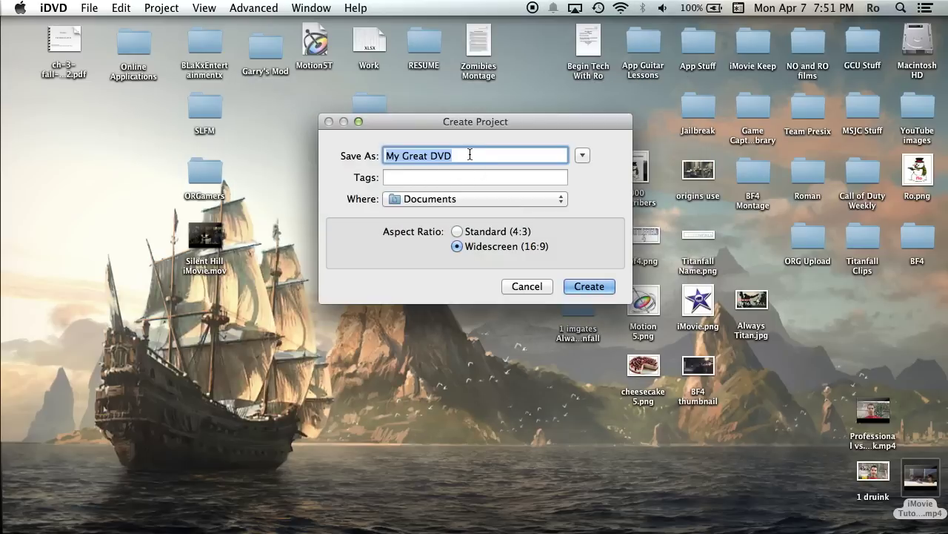
{"action": "type", "text": "T"}
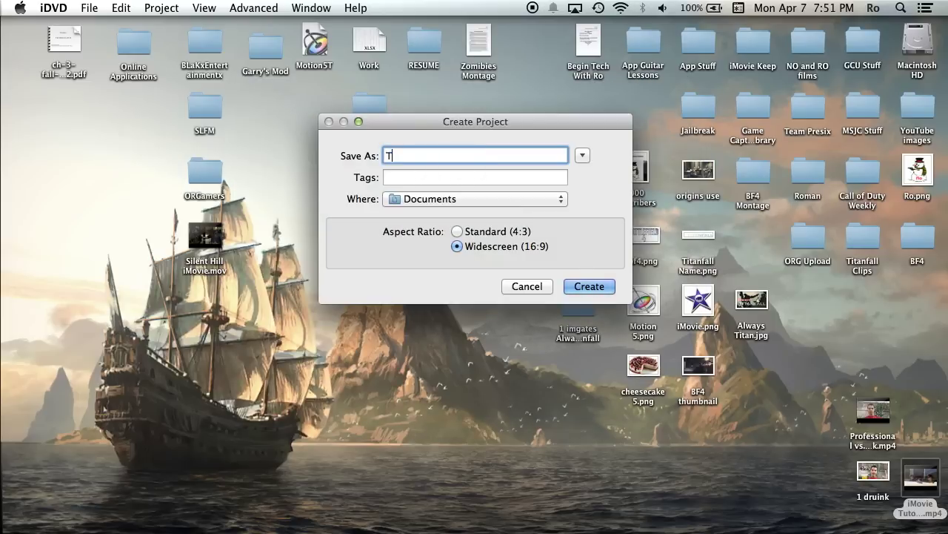
{"action": "type", "text": "utorial DVD"}
{"action": "left_click", "coordinate": [481, 199]}
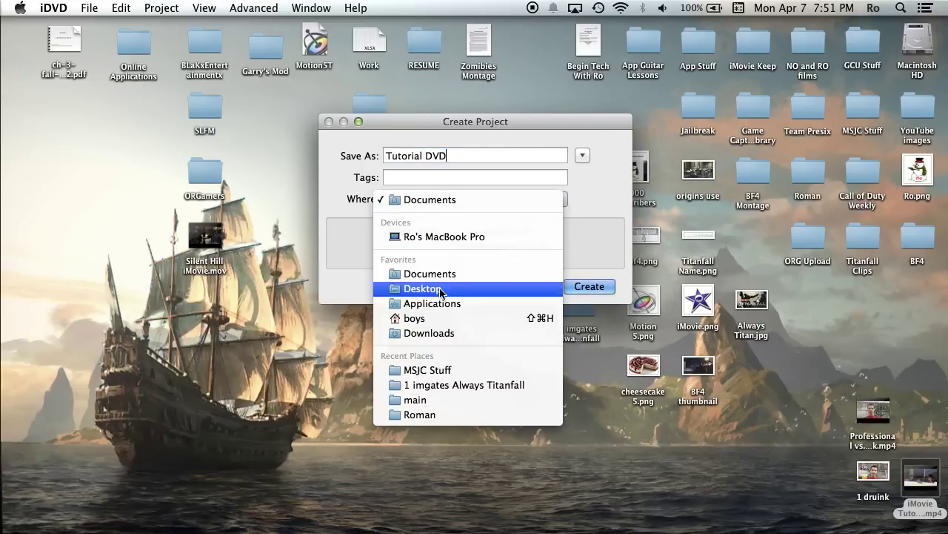
{"action": "left_click", "coordinate": [441, 289]}
{"action": "left_click", "coordinate": [458, 233]}
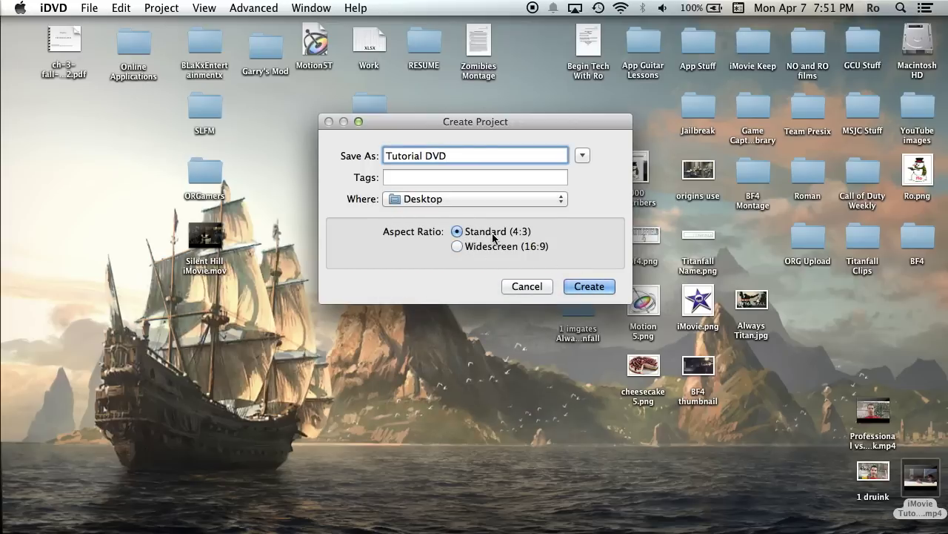
{"action": "left_click", "coordinate": [457, 246]}
{"action": "left_click", "coordinate": [587, 287]}
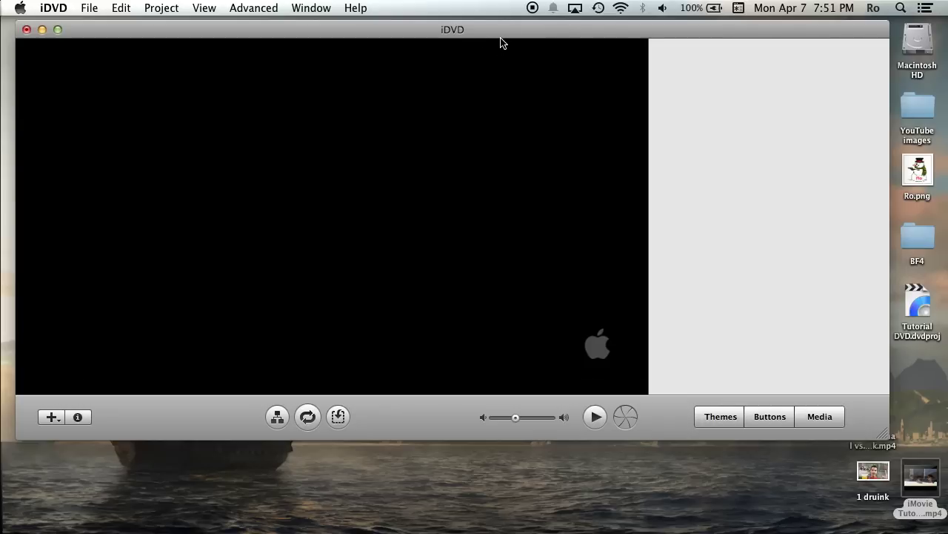
{"action": "mouse_move", "coordinate": [502, 37]}
{"action": "left_mouse_down"}
{"action": "mouse_move", "coordinate": [525, 35]}
{"action": "mouse_move", "coordinate": [512, 39]}
{"action": "left_mouse_up"}
Step: Turn the volume down and mute the computer's sound
{"action": "left_click", "coordinate": [917, 304]}
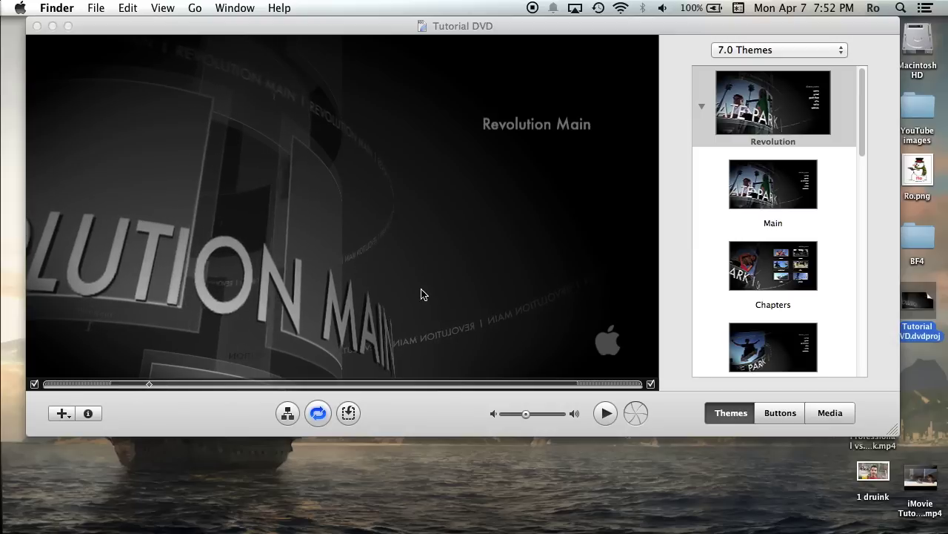
{"action": "key", "text": "XF86AudioLowerVolume"}
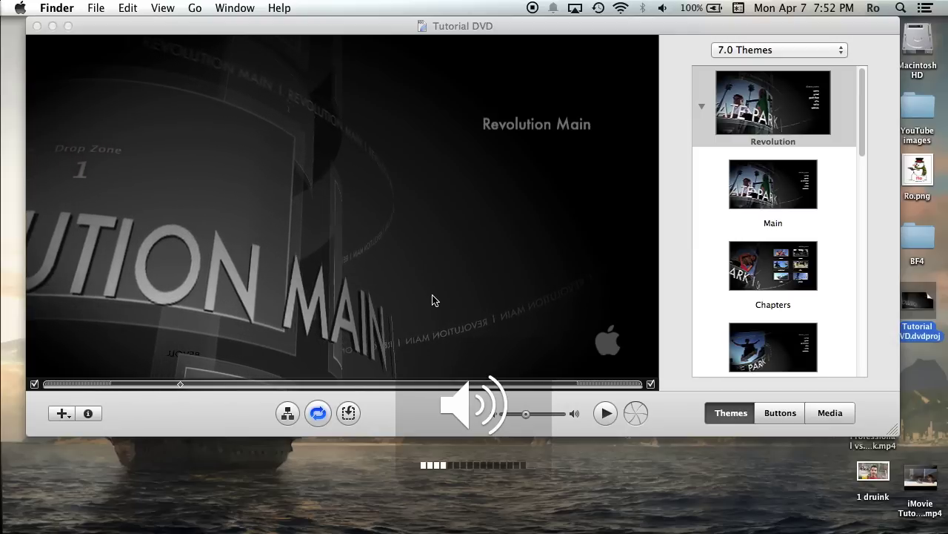
{"action": "key", "text": "XF86AudioMute"}
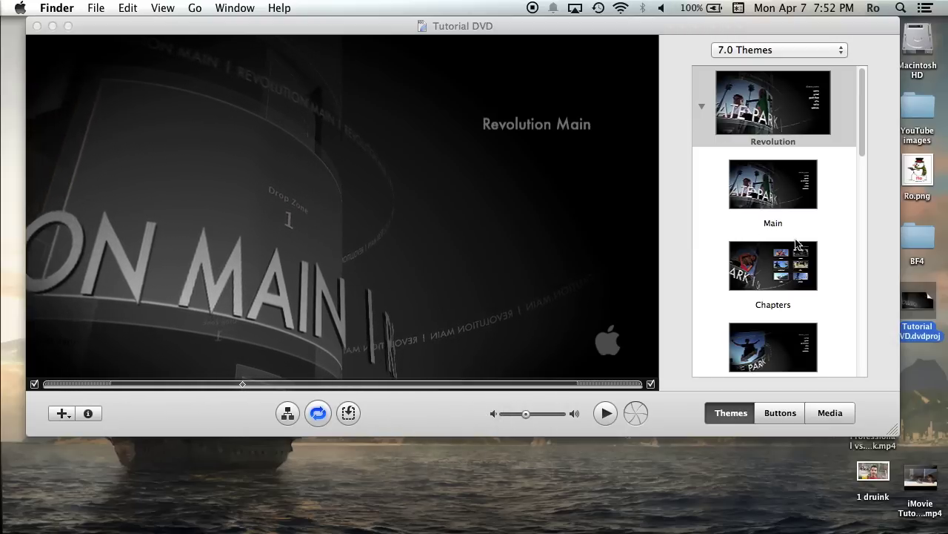
Step: Preview the Bands theme on the menu, then return to Revolution
{"action": "left_click", "coordinate": [750, 429]}
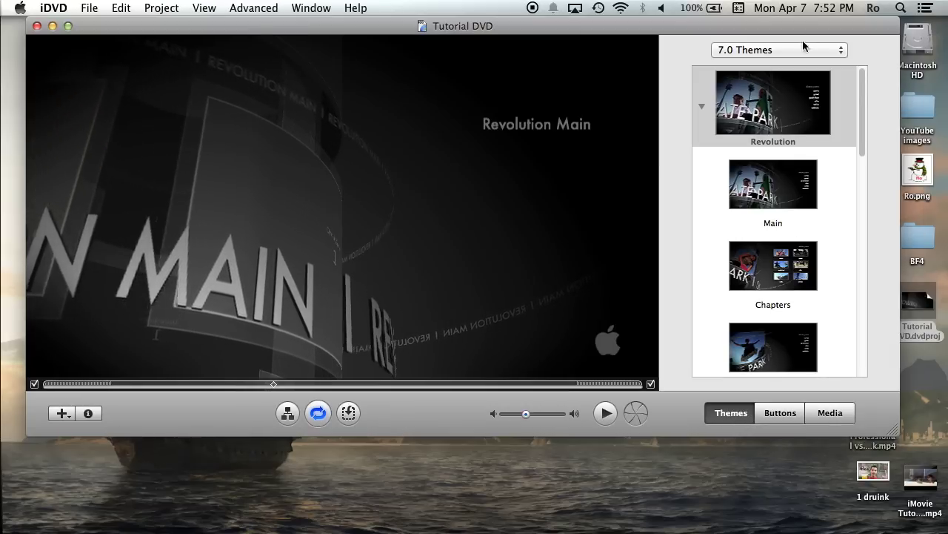
{"action": "left_click", "coordinate": [790, 122]}
{"action": "scroll", "coordinate": [790, 122], "scroll_direction": "down", "scroll_amount": 10}
{"action": "left_click", "coordinate": [764, 261]}
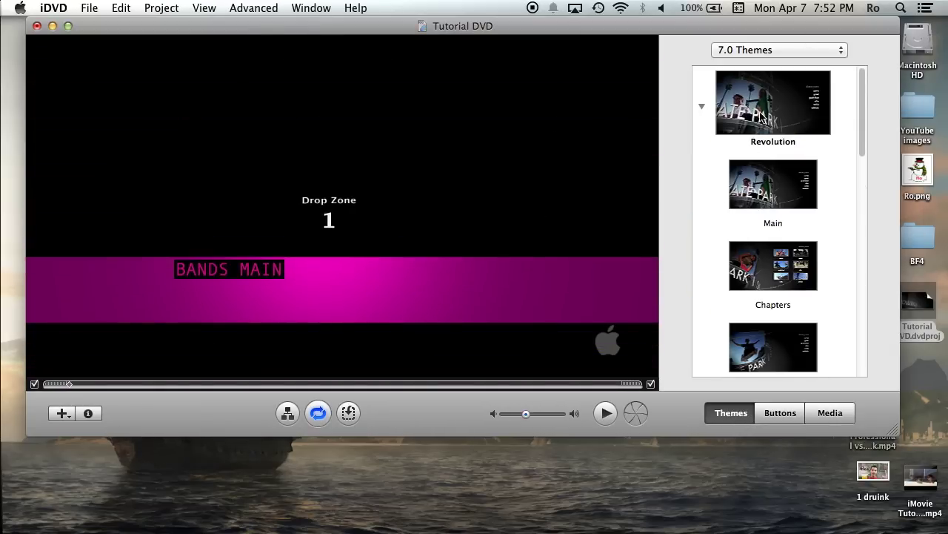
{"action": "left_click", "coordinate": [761, 116]}
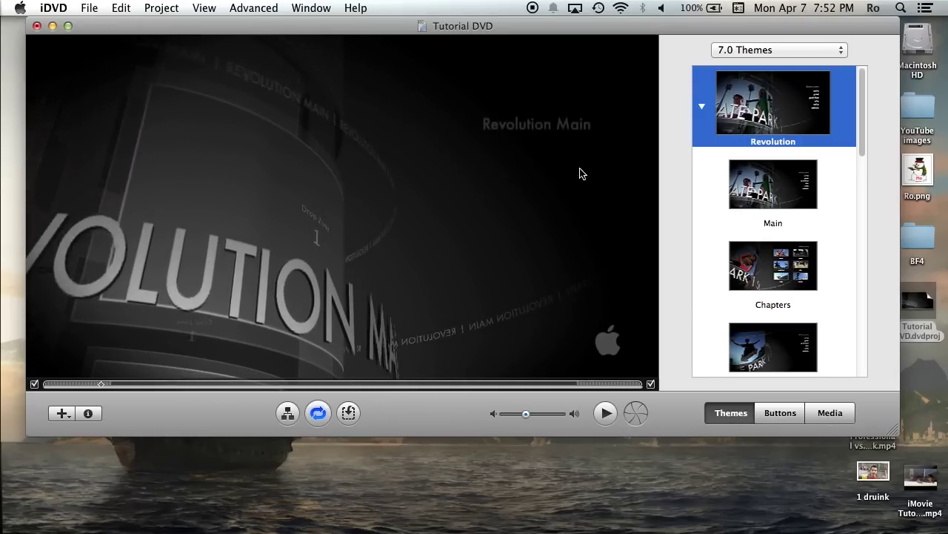
{"action": "left_click", "coordinate": [531, 123]}
Step: Move the Revolution Main title slightly higher on the menu
{"action": "left_click", "coordinate": [535, 124]}
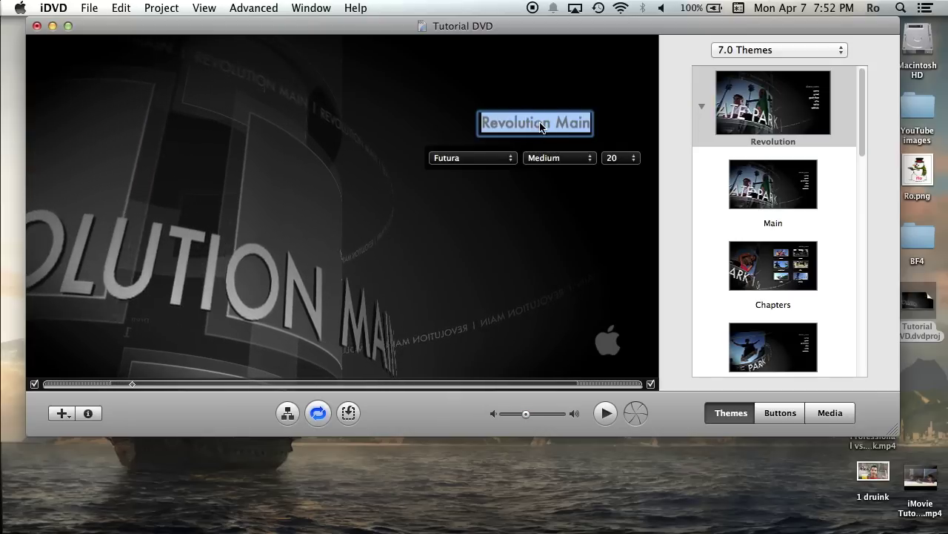
{"action": "left_click", "coordinate": [514, 121]}
{"action": "left_click", "coordinate": [533, 87]}
{"action": "left_click", "coordinate": [573, 129]}
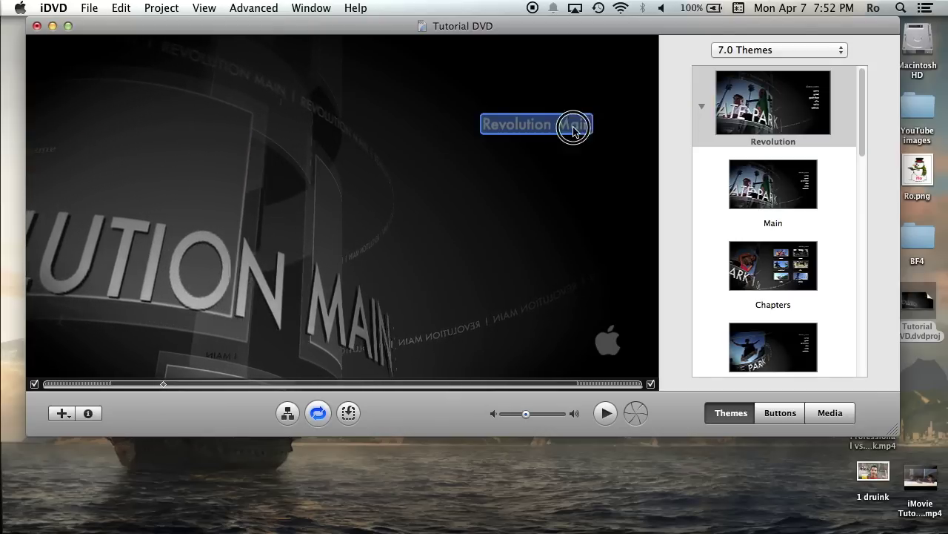
{"action": "left_click_drag", "start_coordinate": [573, 130], "coordinate": [565, 108]}
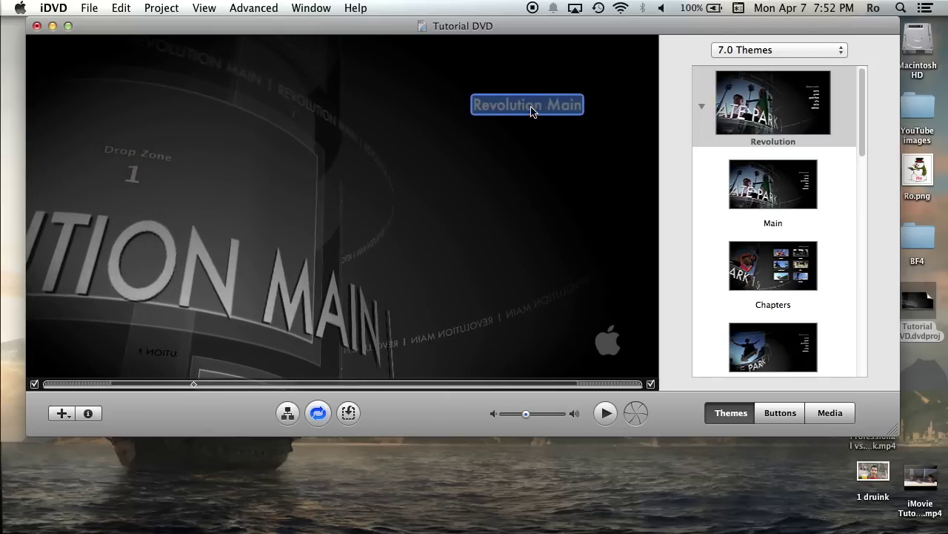
Step: Retitle the menu 'NOandROfilms Tutorials' and drag the exported video into the drop zone
{"action": "left_click", "coordinate": [531, 109]}
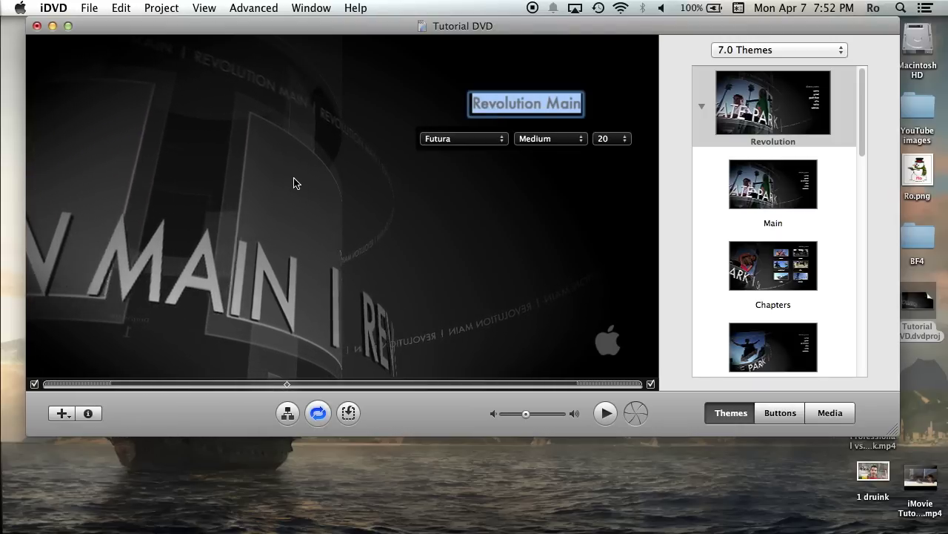
{"action": "left_click", "coordinate": [340, 135]}
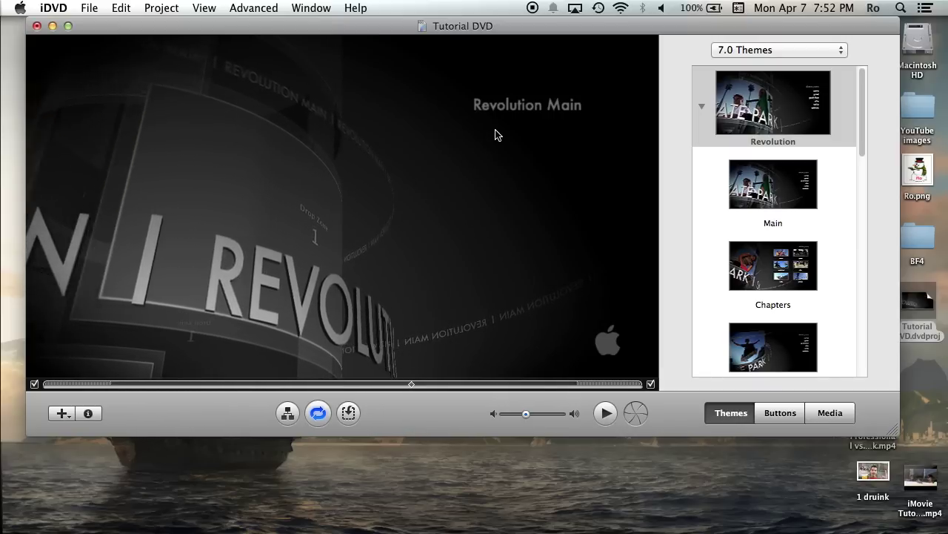
{"action": "left_click", "coordinate": [527, 112]}
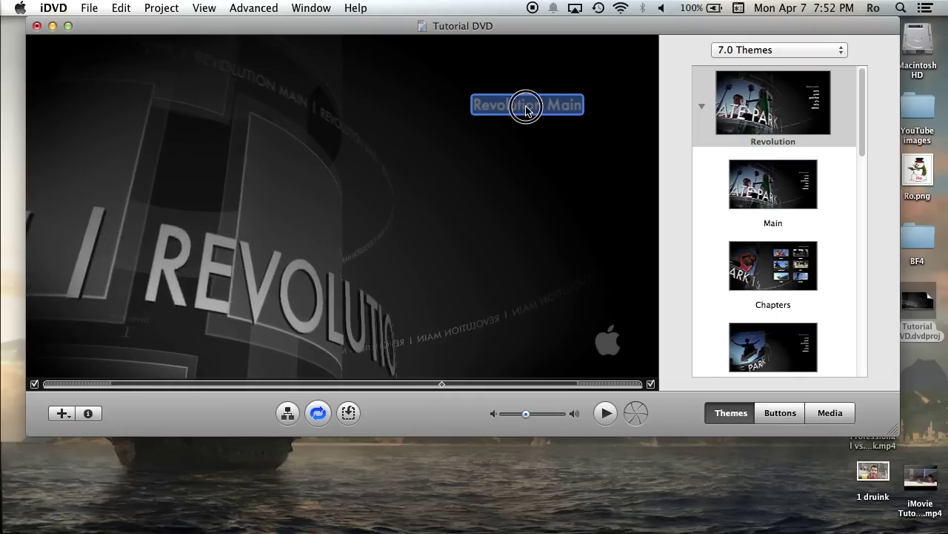
{"action": "left_click", "coordinate": [529, 110]}
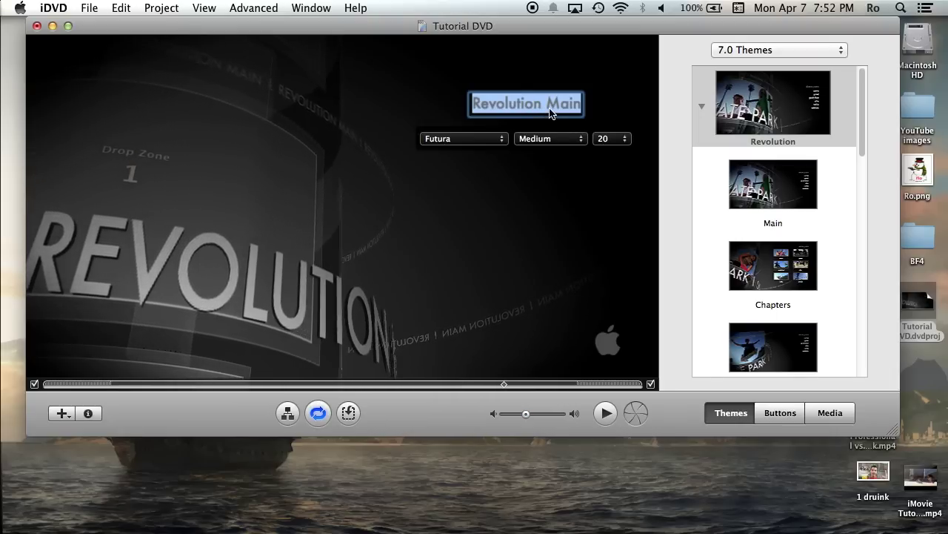
{"action": "type", "text": "NOand"}
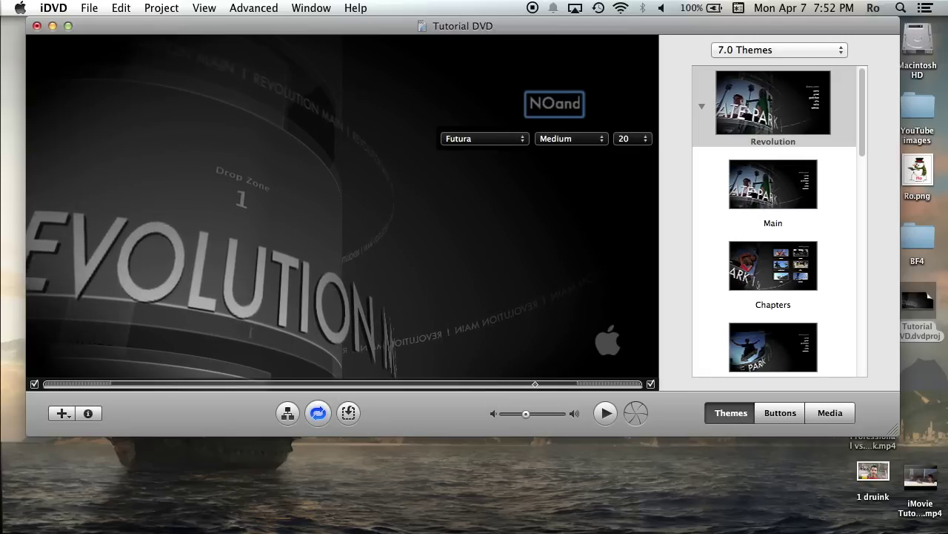
{"action": "type", "text": "ROfilms Tut"}
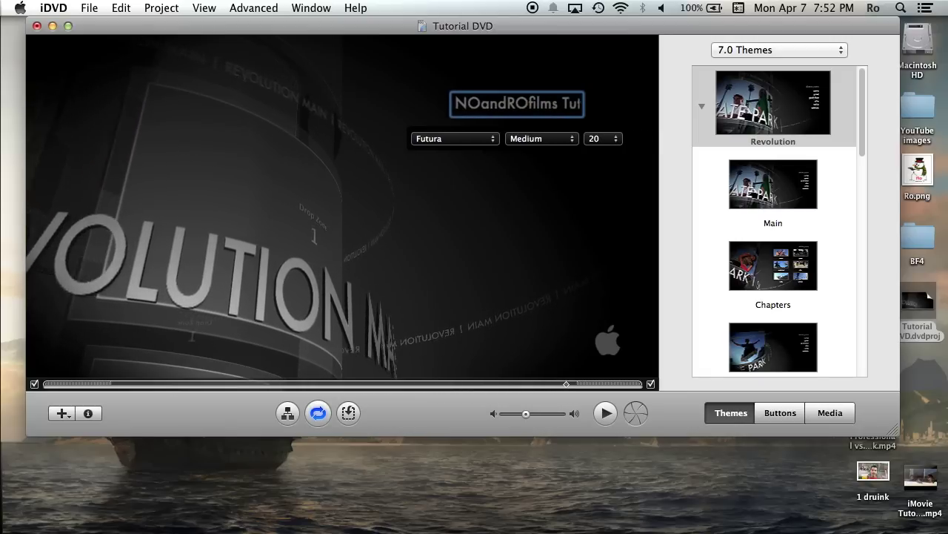
{"action": "type", "text": "orials"}
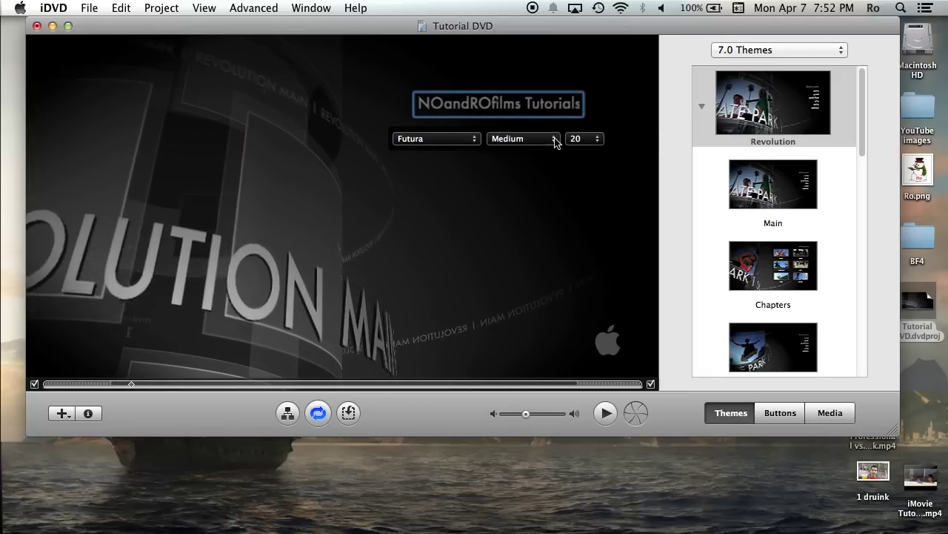
{"action": "left_click", "coordinate": [551, 201]}
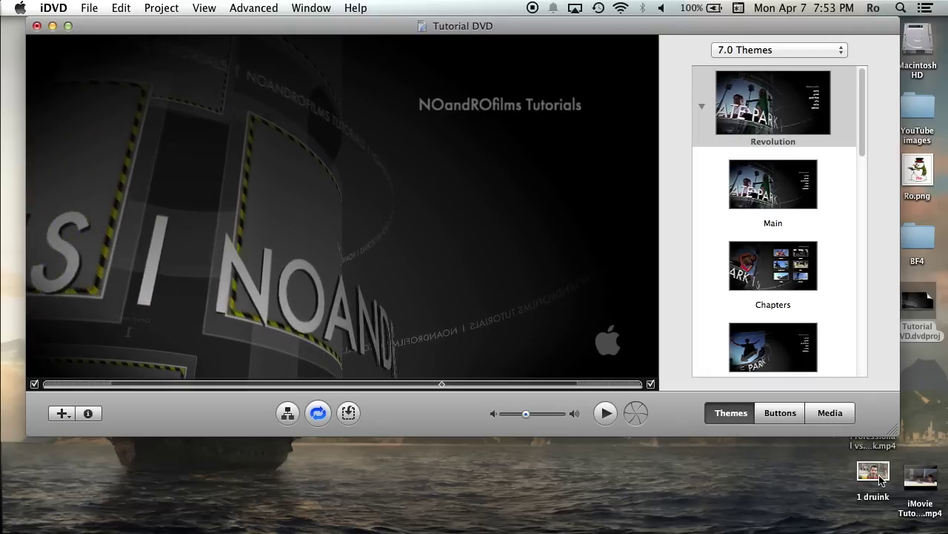
{"action": "left_click_drag", "start_coordinate": [880, 481], "coordinate": [140, 177]}
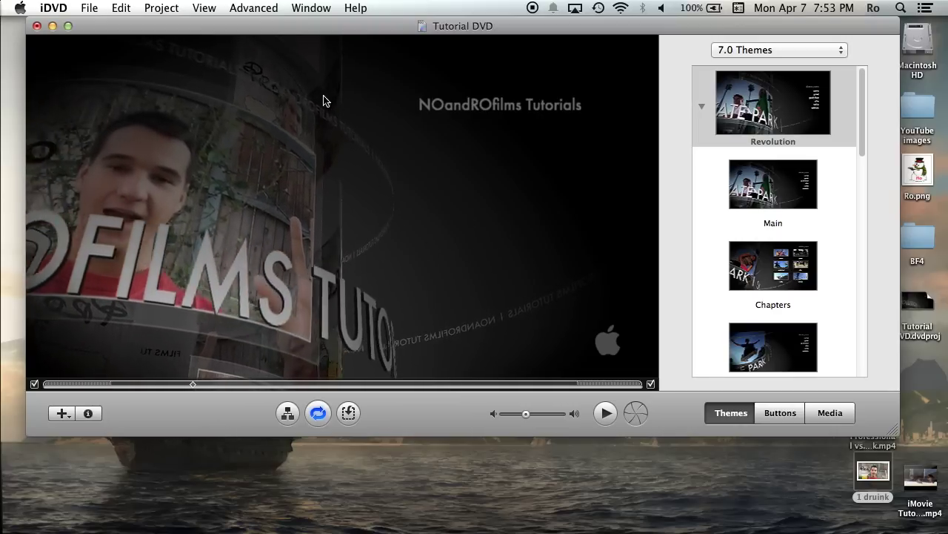
{"action": "left_click", "coordinate": [88, 10]}
{"action": "mouse_move", "coordinate": [230, 207]}
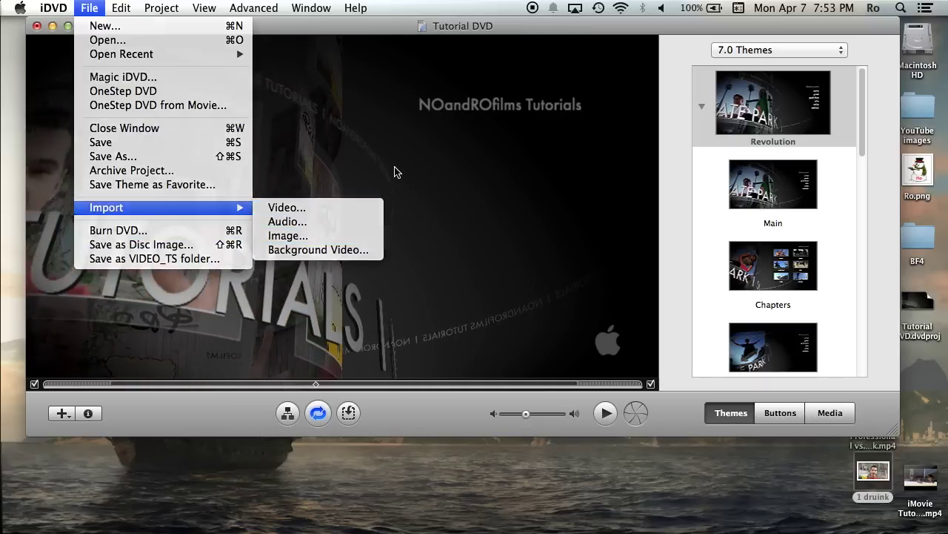
{"action": "left_click", "coordinate": [394, 171]}
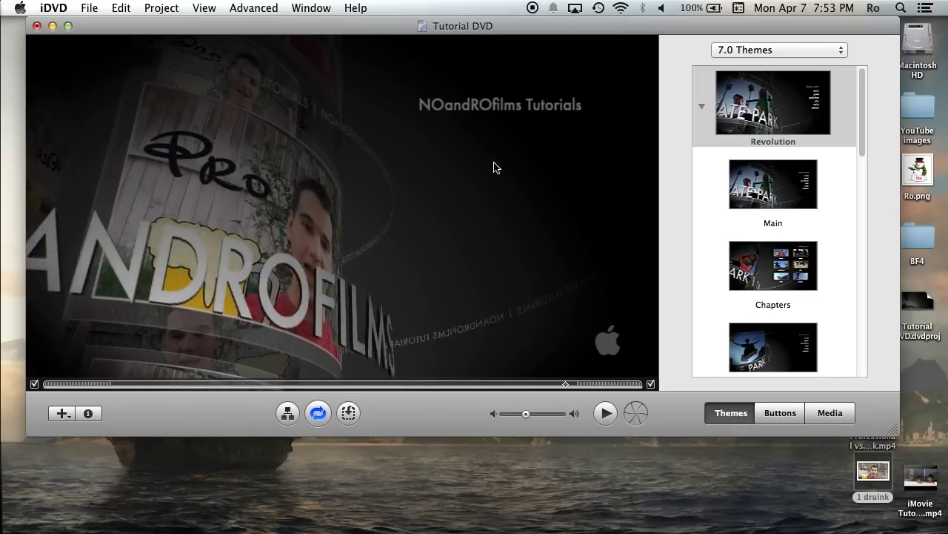
{"action": "left_click", "coordinate": [931, 481]}
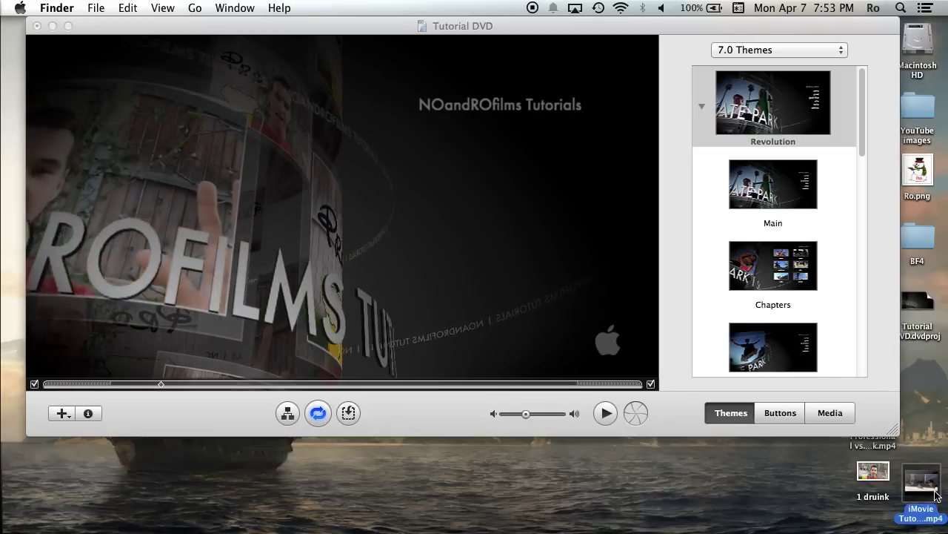
{"action": "left_click", "coordinate": [437, 236]}
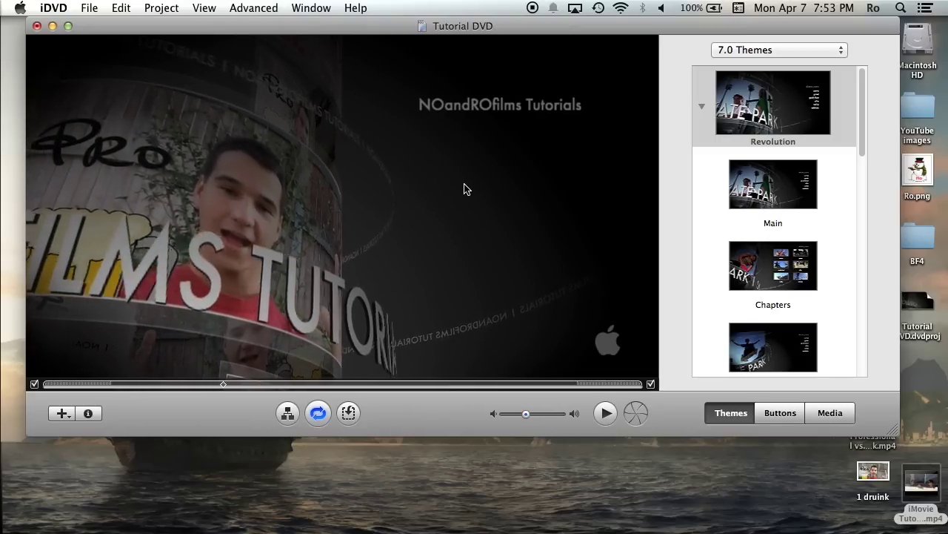
{"action": "left_click", "coordinate": [69, 8]}
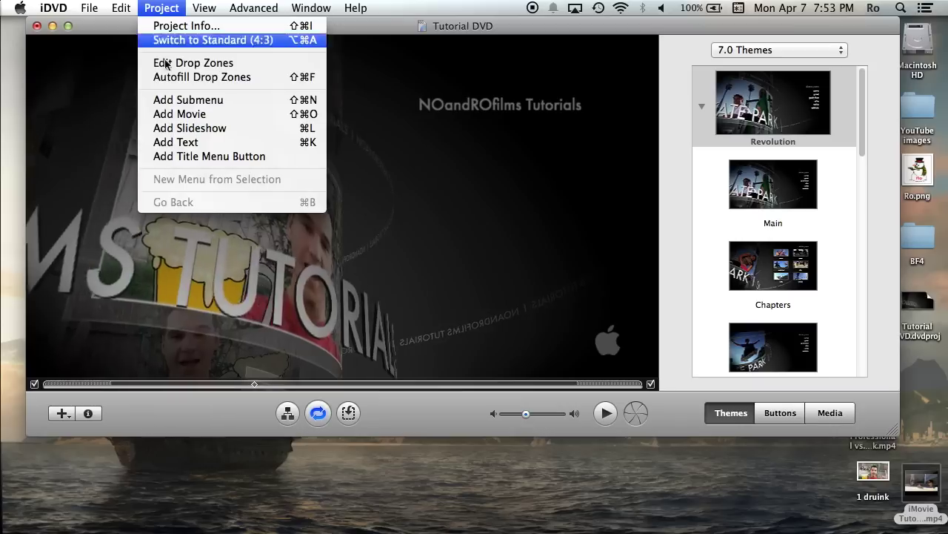
{"action": "left_click", "coordinate": [154, 127]}
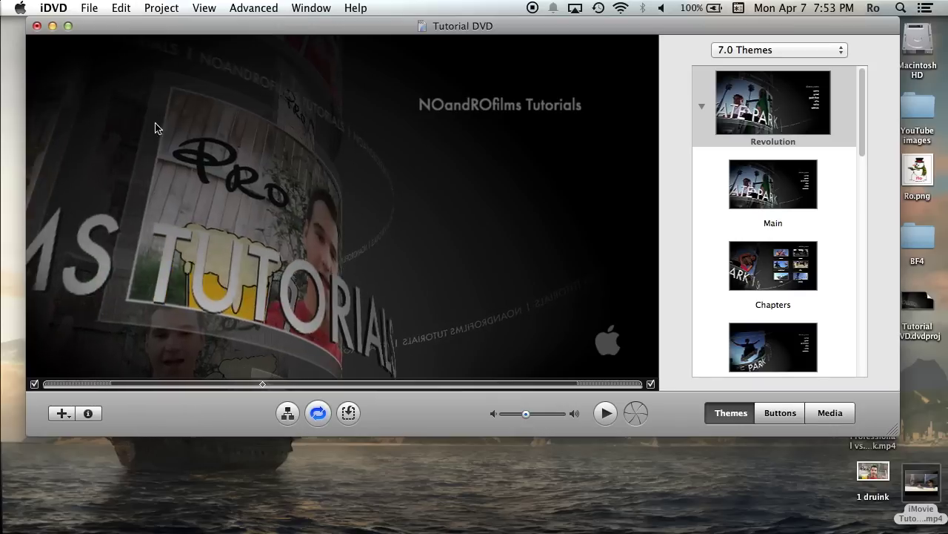
{"action": "left_click", "coordinate": [165, 12]}
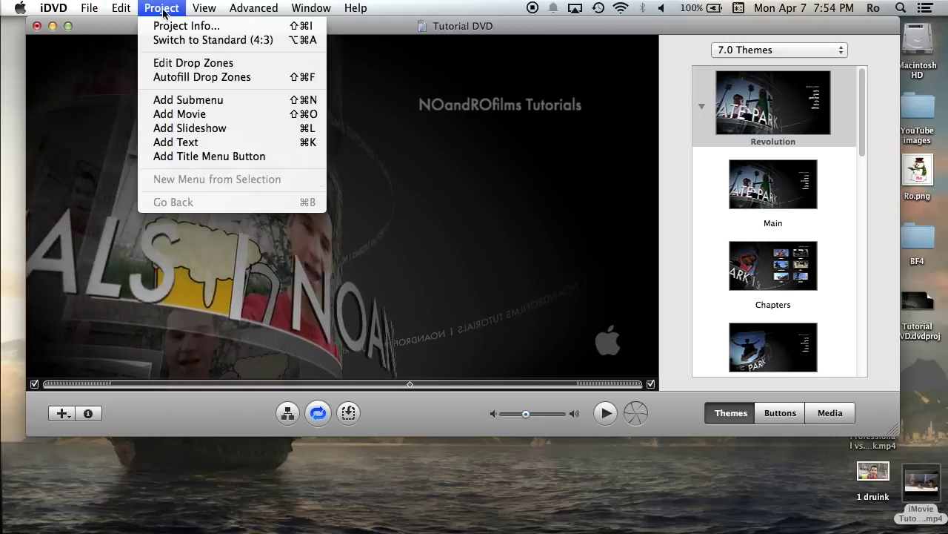
{"action": "mouse_move", "coordinate": [95, 11]}
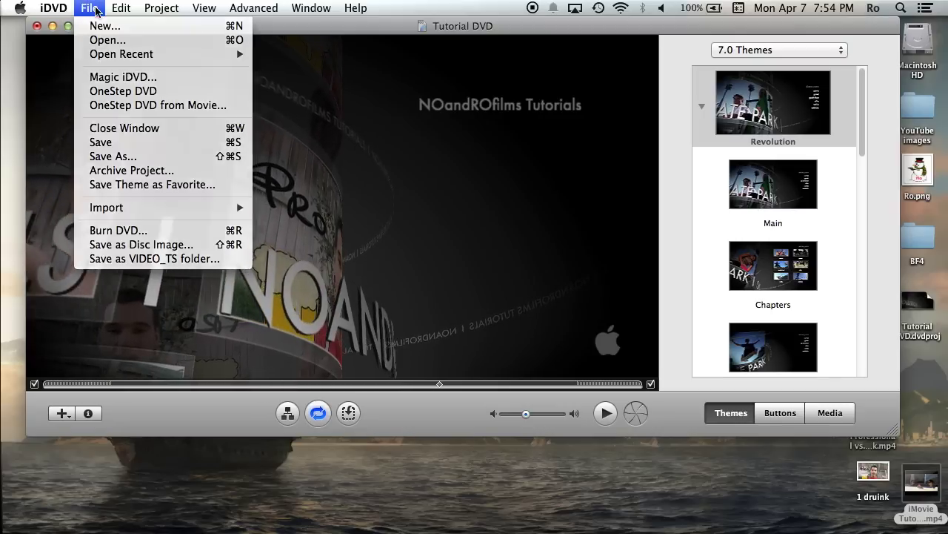
{"action": "left_click", "coordinate": [169, 9]}
{"action": "left_click", "coordinate": [170, 10]}
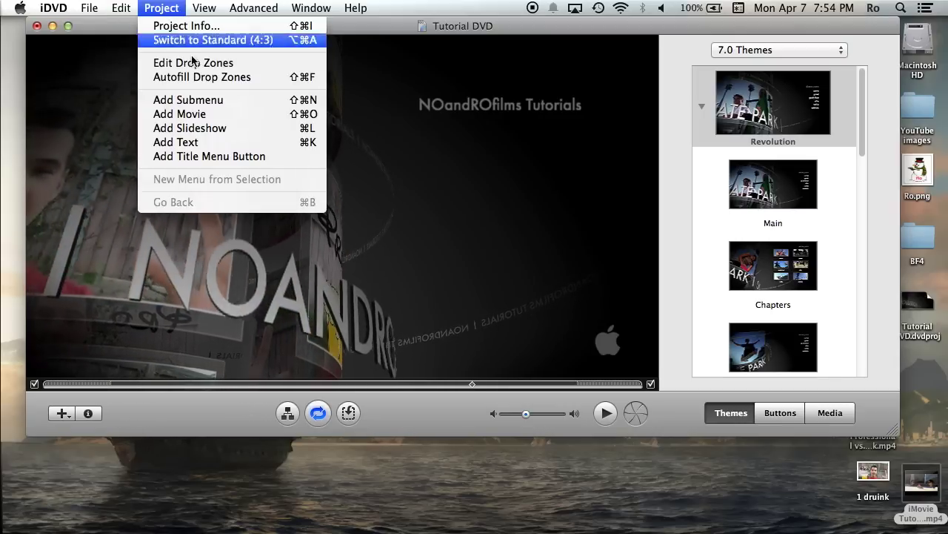
{"action": "left_click", "coordinate": [307, 346]}
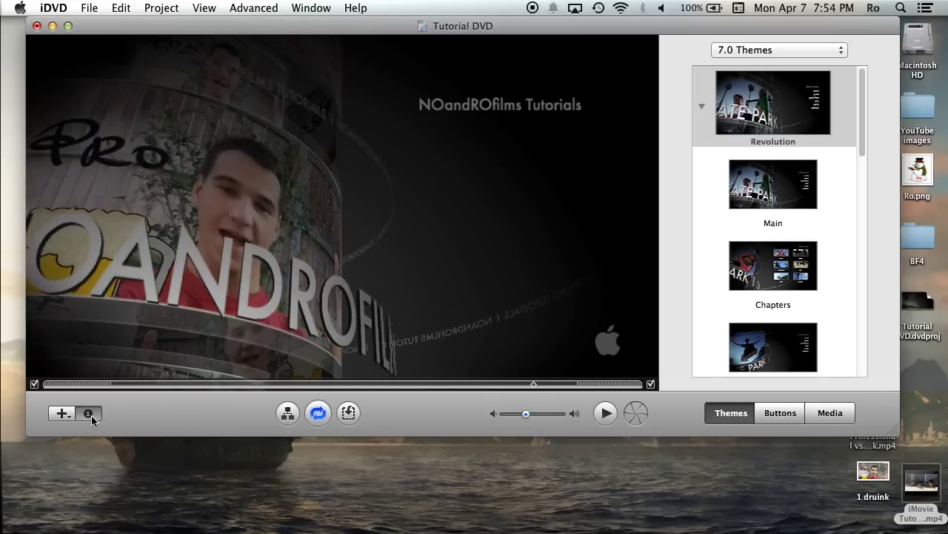
{"action": "left_click", "coordinate": [89, 414]}
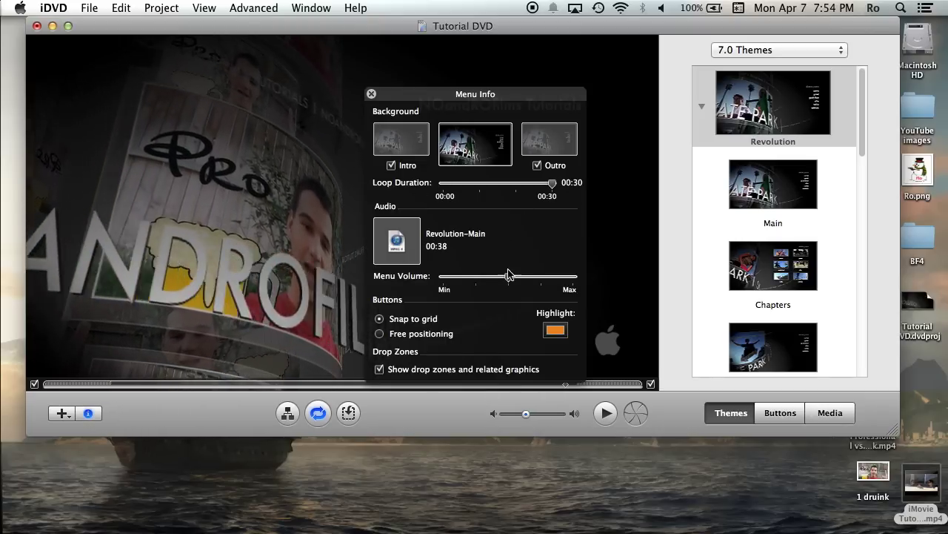
Step: Close Menu Info, check the + add-item list, and open the menu's shortcut menu
{"action": "left_click", "coordinate": [372, 94]}
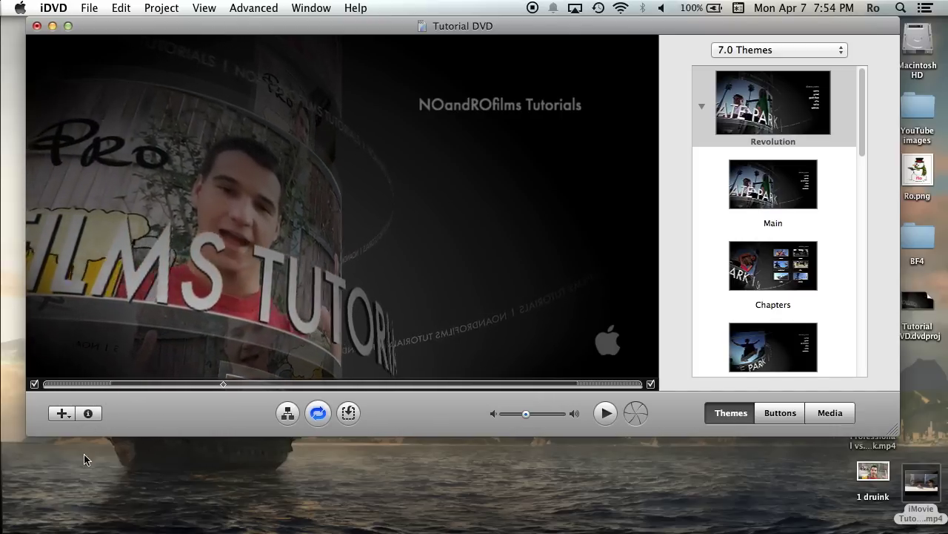
{"action": "left_click", "coordinate": [62, 413]}
{"action": "left_click", "coordinate": [162, 421]}
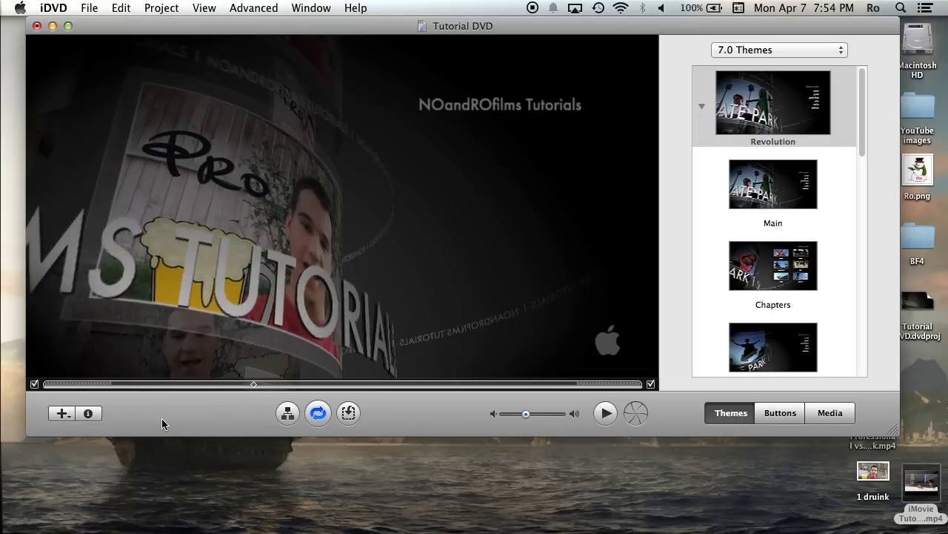
{"action": "right_click", "coordinate": [497, 178]}
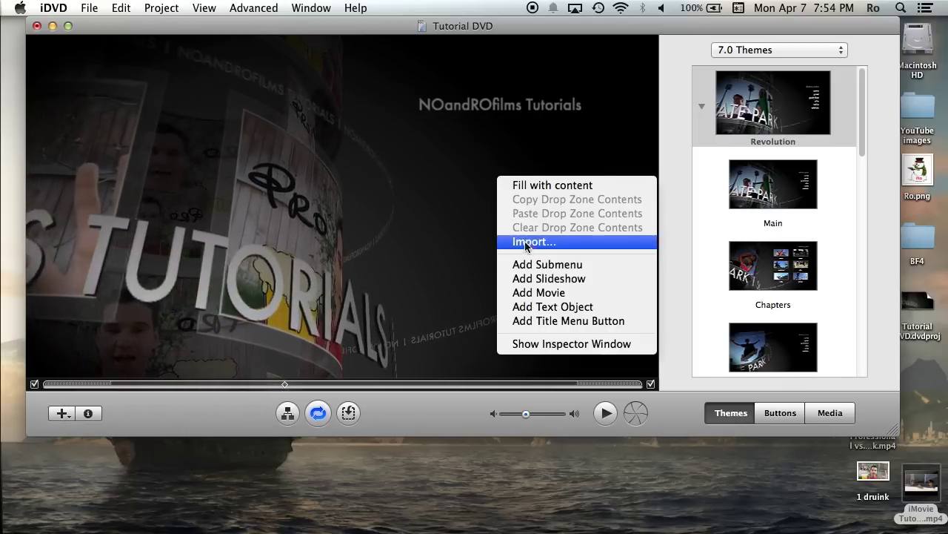
Step: Add an Add Movie Here button with Project > Add Movie and drag it beneath the NOandROfilms Tutorials title
{"action": "right_click", "coordinate": [464, 196]}
{"action": "left_click", "coordinate": [492, 173]}
{"action": "right_click", "coordinate": [493, 166]}
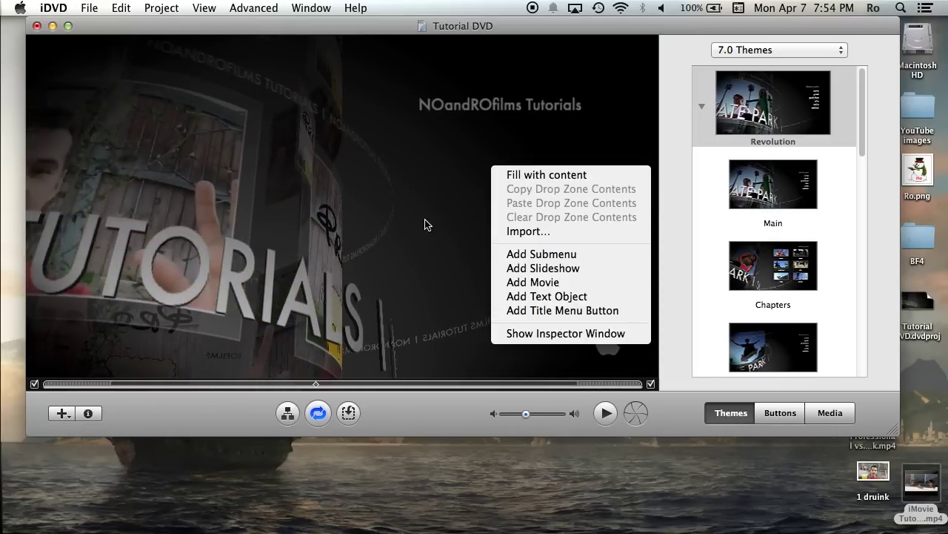
{"action": "left_click", "coordinate": [517, 180]}
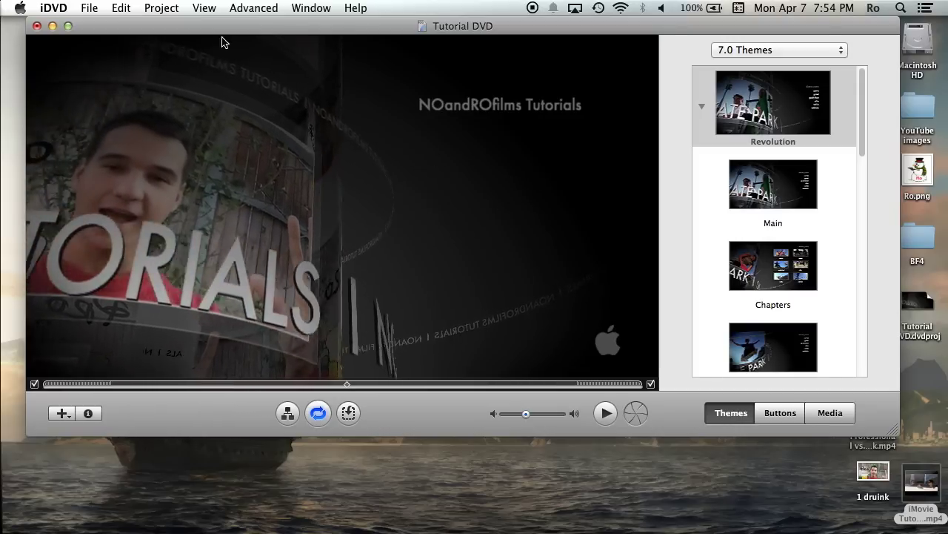
{"action": "left_click", "coordinate": [207, 8]}
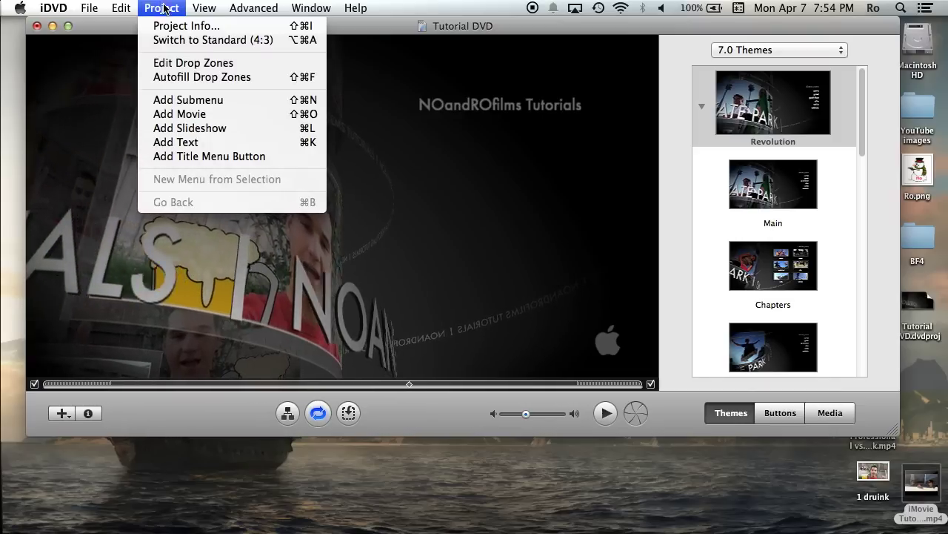
{"action": "left_click", "coordinate": [164, 8]}
{"action": "left_click", "coordinate": [162, 9]}
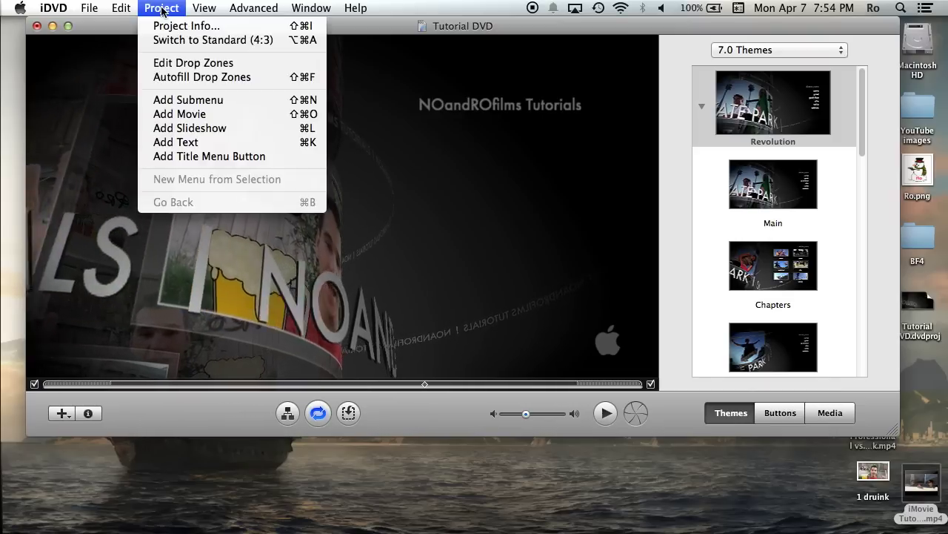
{"action": "left_click", "coordinate": [200, 114]}
{"action": "left_click_drag", "start_coordinate": [562, 180], "coordinate": [516, 165]}
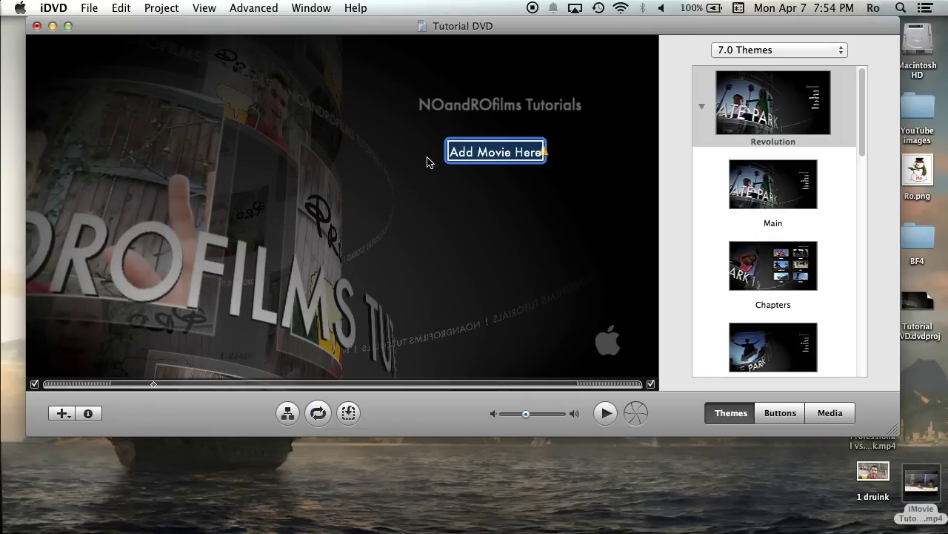
{"action": "left_click", "coordinate": [324, 161]}
Step: Settle the Add Movie Here button under the title and drop the desktop iMovie Tutorials .mp4 onto it
{"action": "left_click", "coordinate": [490, 157]}
{"action": "double_click", "coordinate": [506, 154]}
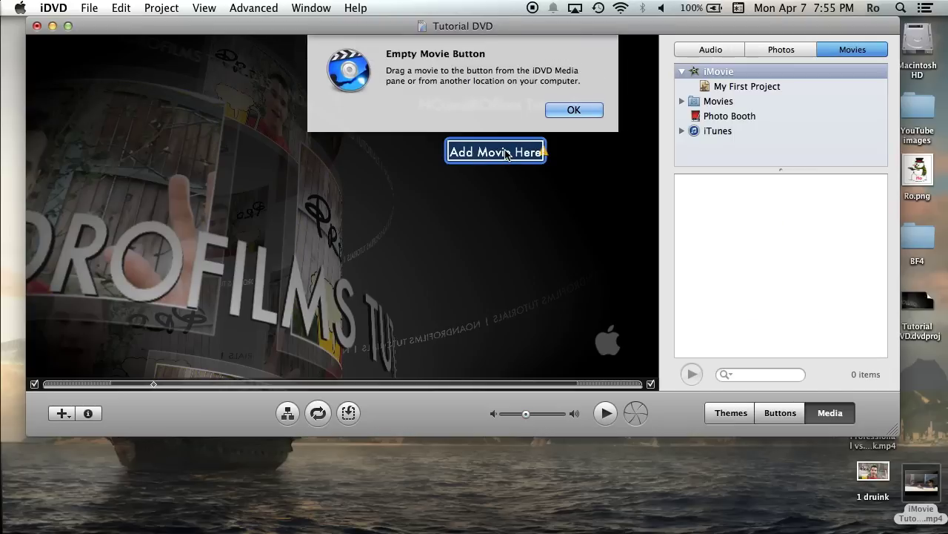
{"action": "left_click", "coordinate": [574, 109]}
{"action": "double_click", "coordinate": [501, 156]}
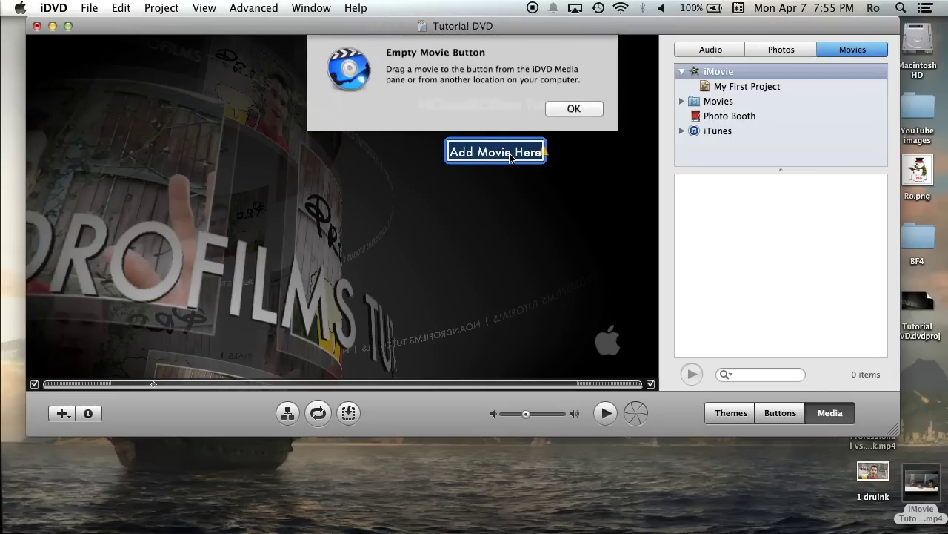
{"action": "left_click", "coordinate": [558, 113]}
{"action": "left_click", "coordinate": [475, 161]}
{"action": "left_click_drag", "start_coordinate": [507, 155], "coordinate": [519, 161]}
{"action": "double_click", "coordinate": [524, 158]}
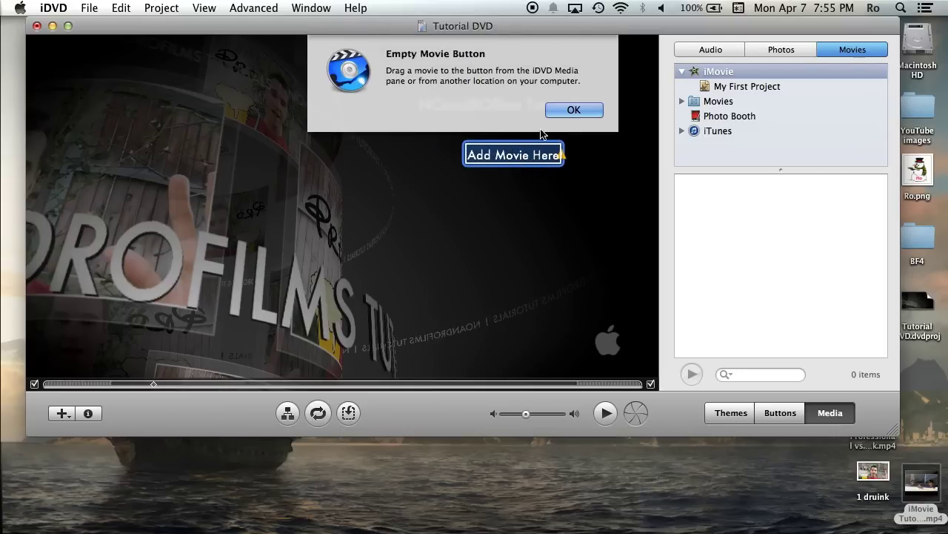
{"action": "left_click", "coordinate": [571, 110]}
{"action": "left_click", "coordinate": [528, 148]}
{"action": "left_click_drag", "start_coordinate": [528, 148], "coordinate": [508, 144]}
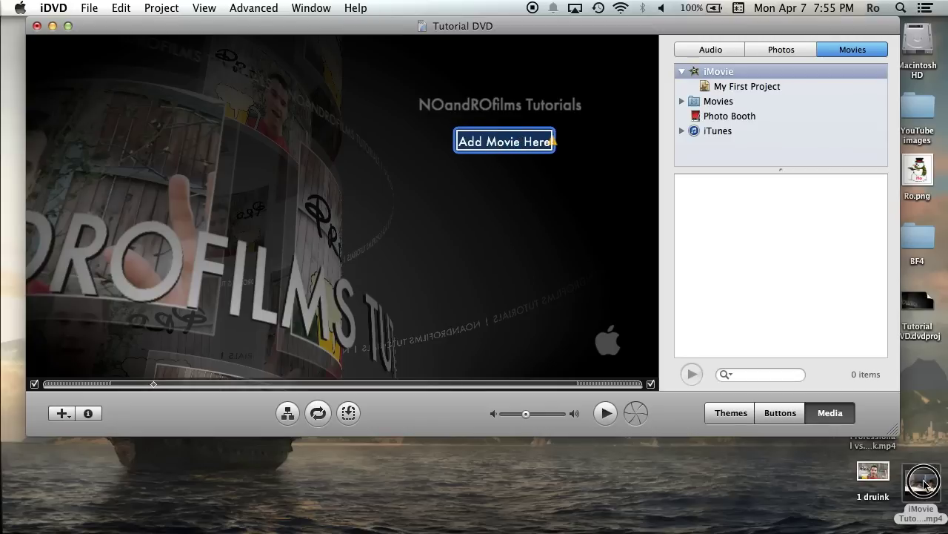
{"action": "left_click_drag", "start_coordinate": [522, 418], "coordinate": [518, 143]}
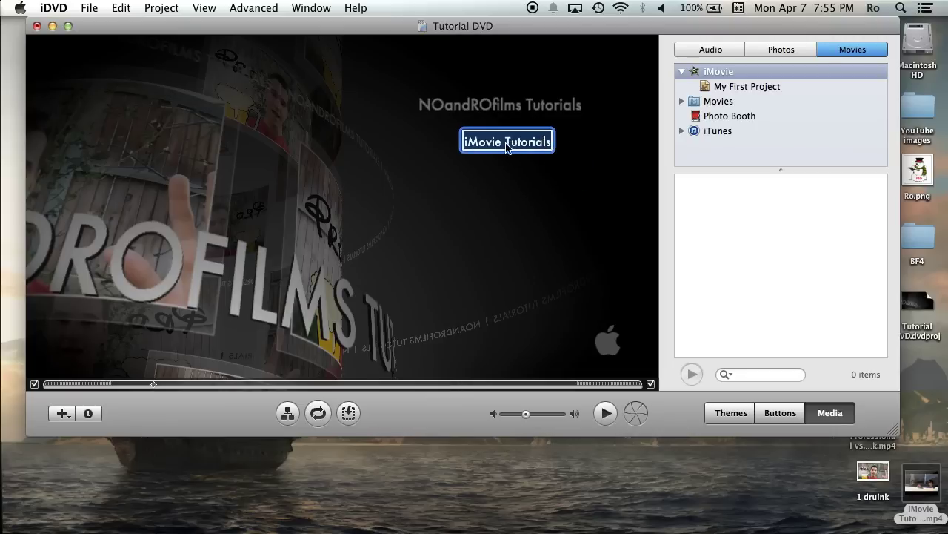
Step: Change the movie button's label to 'Begin Tutorial'
{"action": "left_click", "coordinate": [504, 143]}
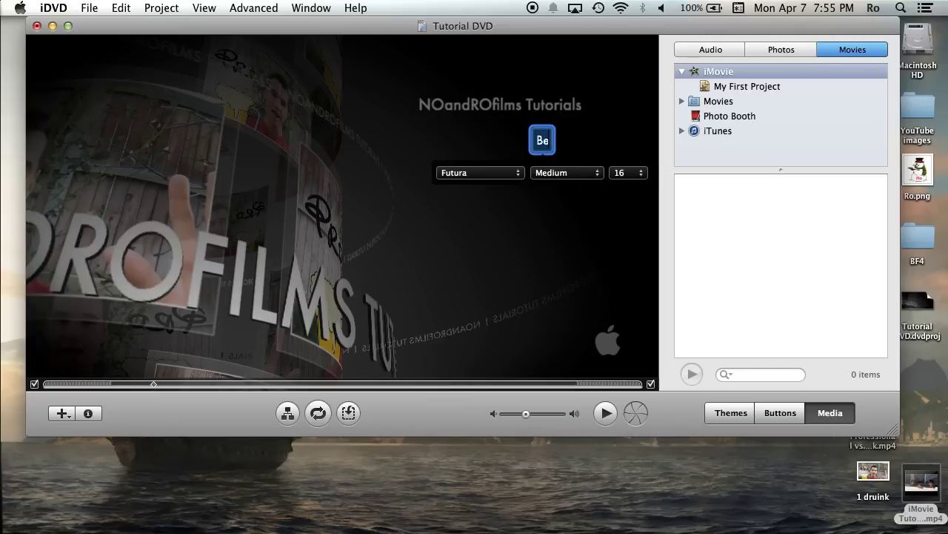
{"action": "type", "text": "gin T"}
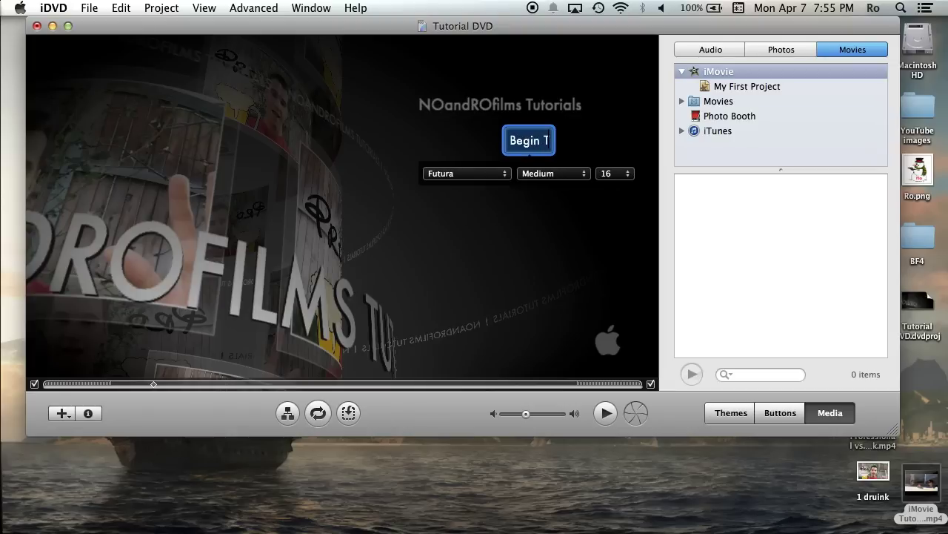
{"action": "type", "text": "utorial"}
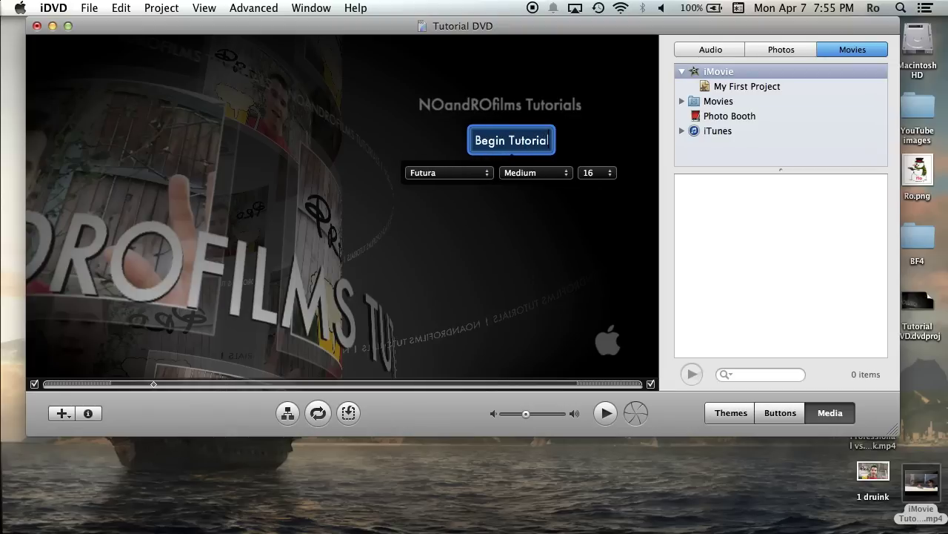
{"action": "left_click", "coordinate": [420, 145]}
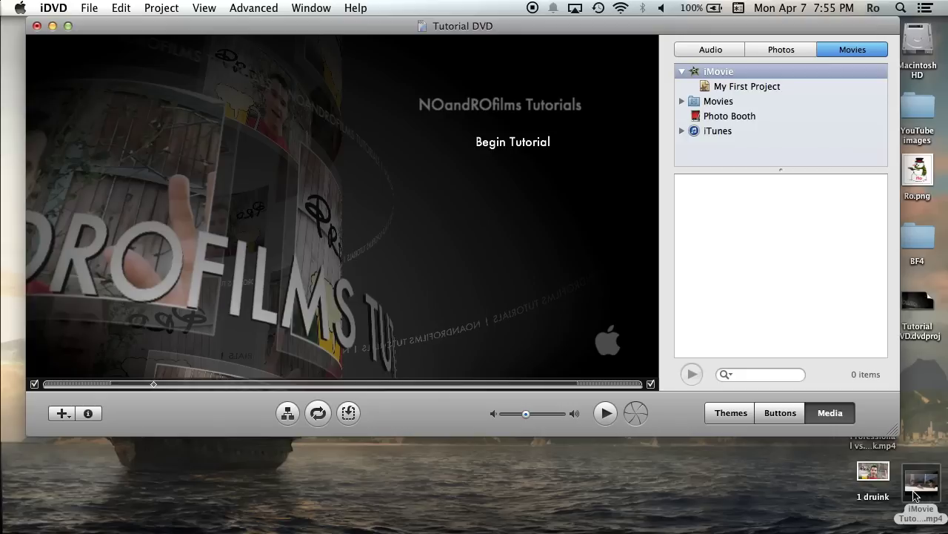
Step: Center the Begin Tutorial button under the title, then drag it further down the menu
{"action": "left_click_drag", "start_coordinate": [525, 146], "coordinate": [501, 143]}
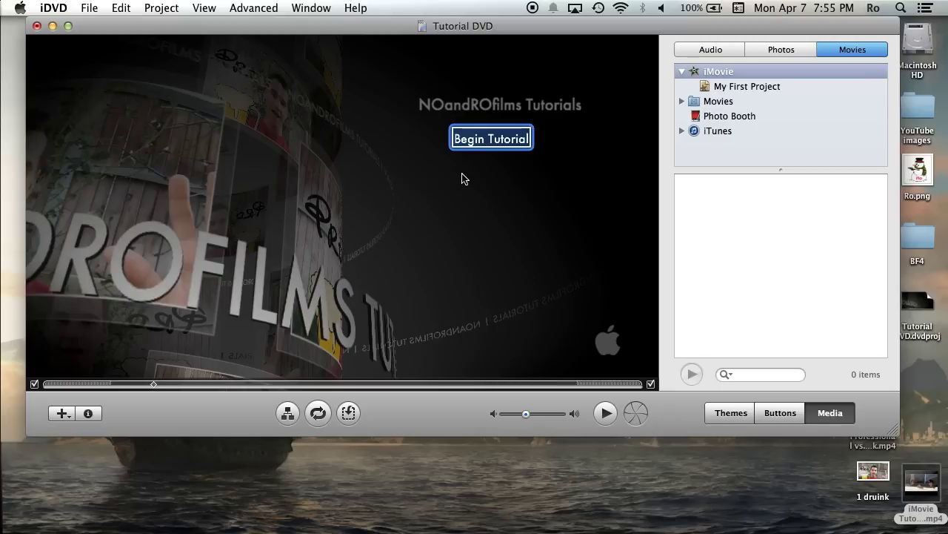
{"action": "left_click_drag", "start_coordinate": [486, 141], "coordinate": [494, 141]}
{"action": "left_click", "coordinate": [502, 165]}
{"action": "left_click", "coordinate": [498, 190]}
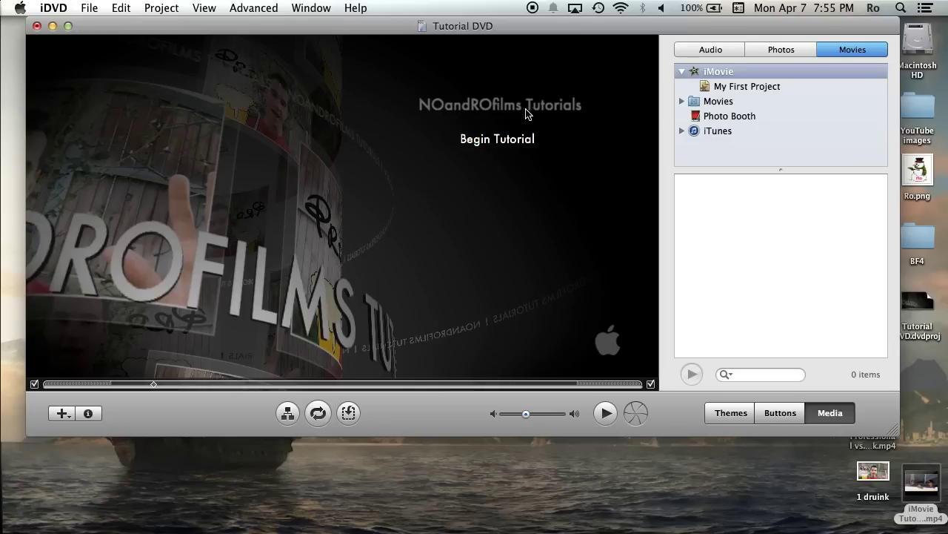
{"action": "left_click_drag", "start_coordinate": [498, 150], "coordinate": [497, 207]}
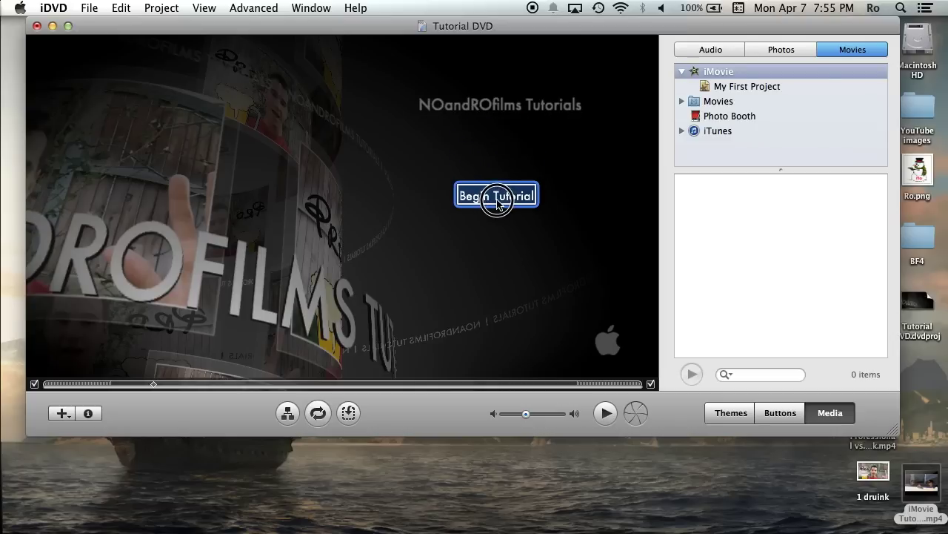
{"action": "left_click", "coordinate": [500, 235]}
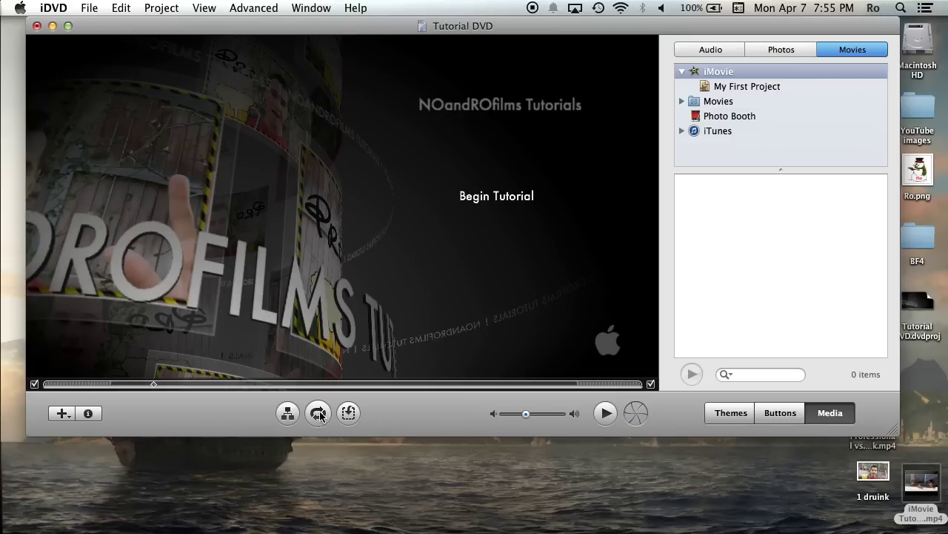
Step: Turn on the Motion background and nudge Begin Tutorial slightly down and left
{"action": "left_click", "coordinate": [318, 413]}
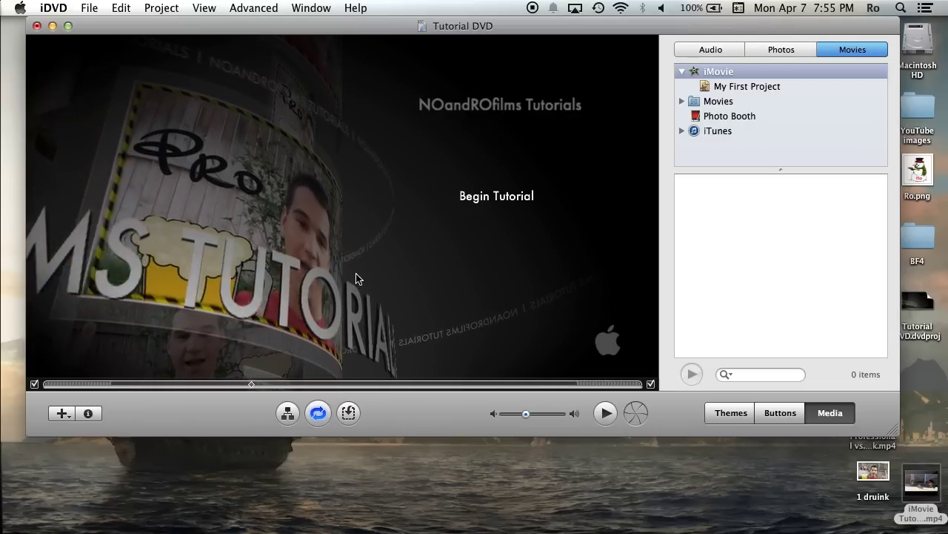
{"action": "left_click_drag", "start_coordinate": [502, 205], "coordinate": [498, 210]}
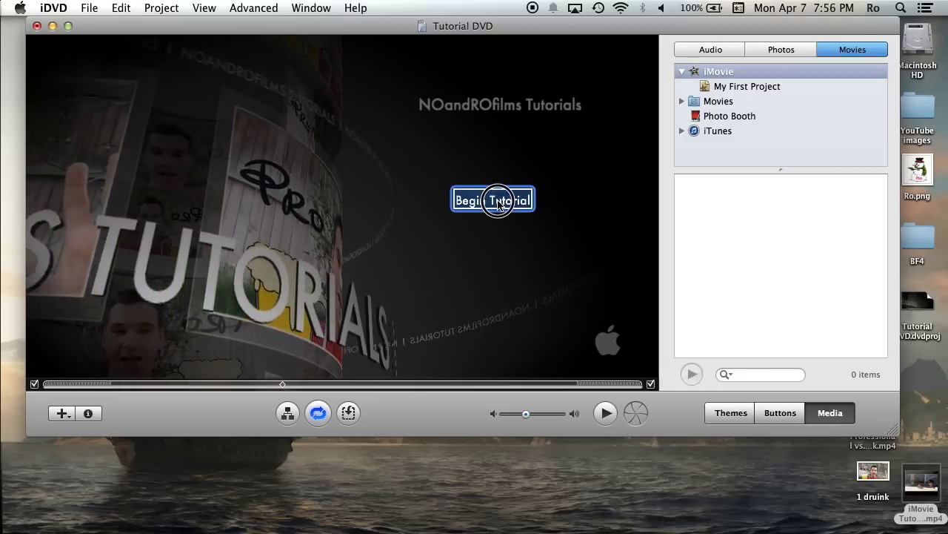
{"action": "left_click", "coordinate": [495, 231]}
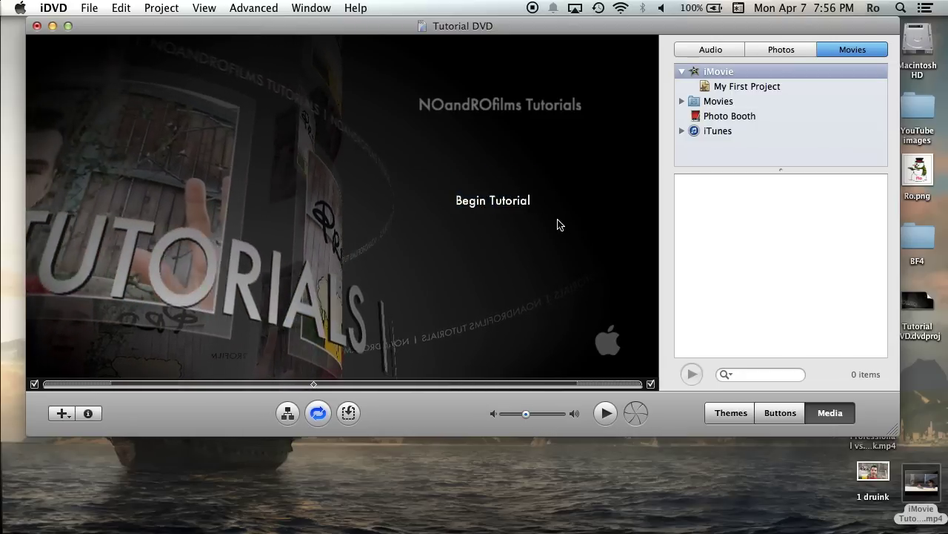
{"action": "left_click", "coordinate": [507, 208]}
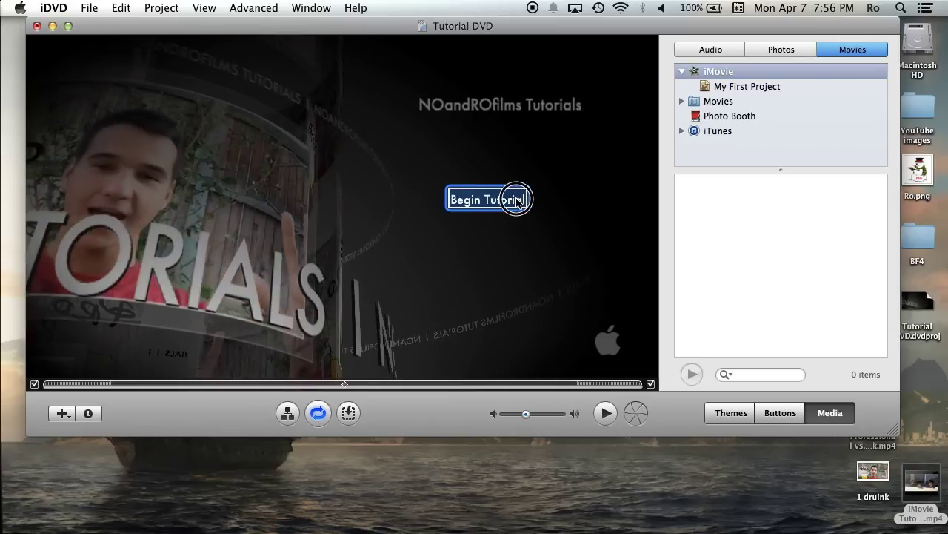
{"action": "left_click", "coordinate": [497, 237]}
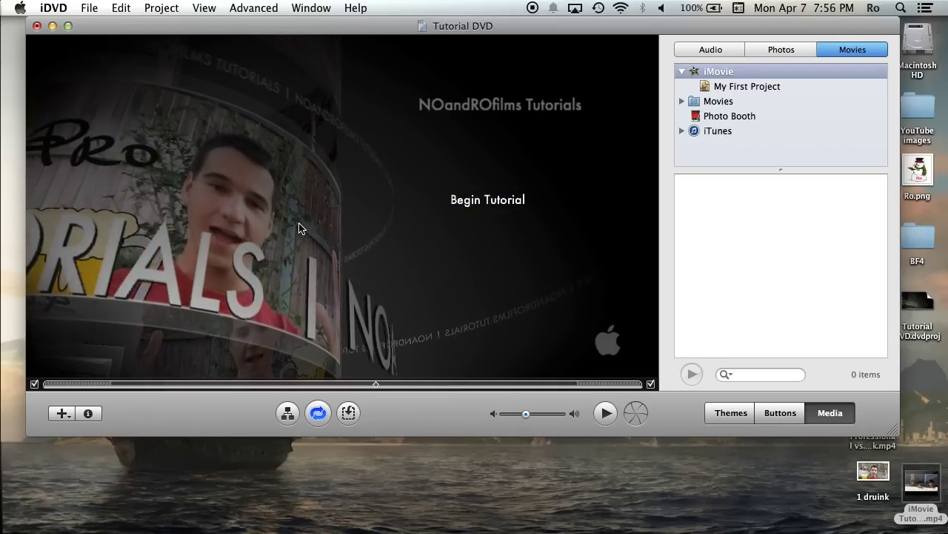
Step: Toggle the menu's Motion animation off and back on
{"action": "left_click", "coordinate": [319, 415]}
{"action": "left_click", "coordinate": [317, 416]}
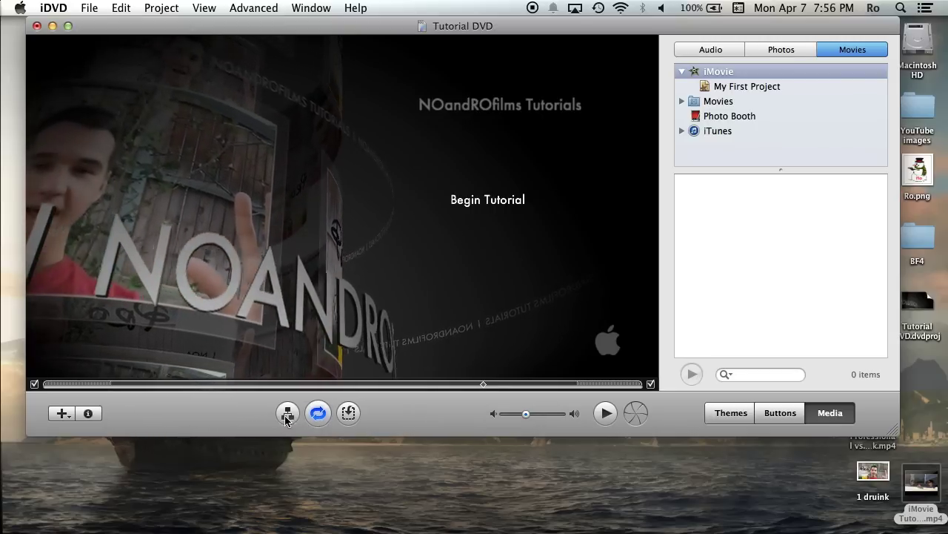
{"action": "left_click", "coordinate": [288, 413]}
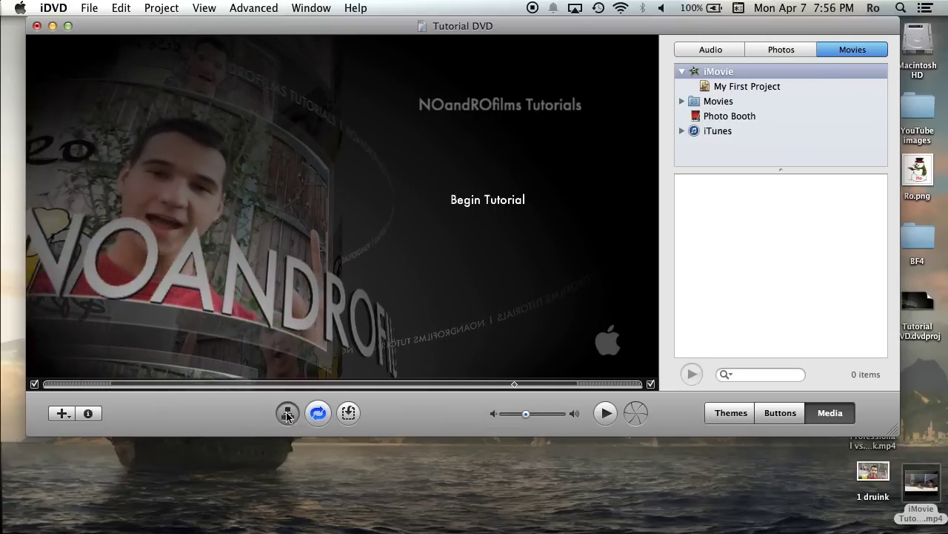
Step: Inspect the main menu, Begin Tutorial movie and autoplay slot in the DVD map, then return to the menu editor
{"action": "scroll", "coordinate": [317, 302], "scroll_direction": "down", "scroll_amount": 1}
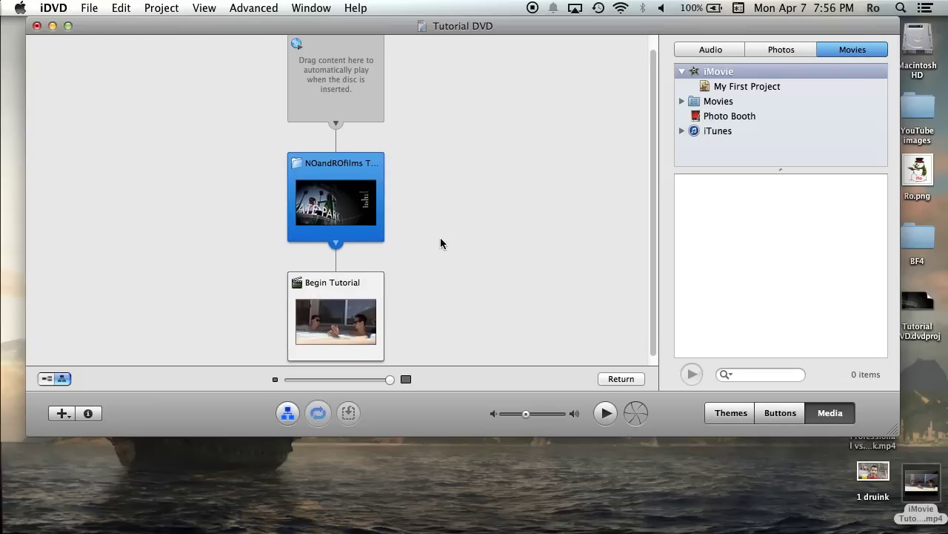
{"action": "scroll", "coordinate": [401, 195], "scroll_direction": "down", "scroll_amount": 2}
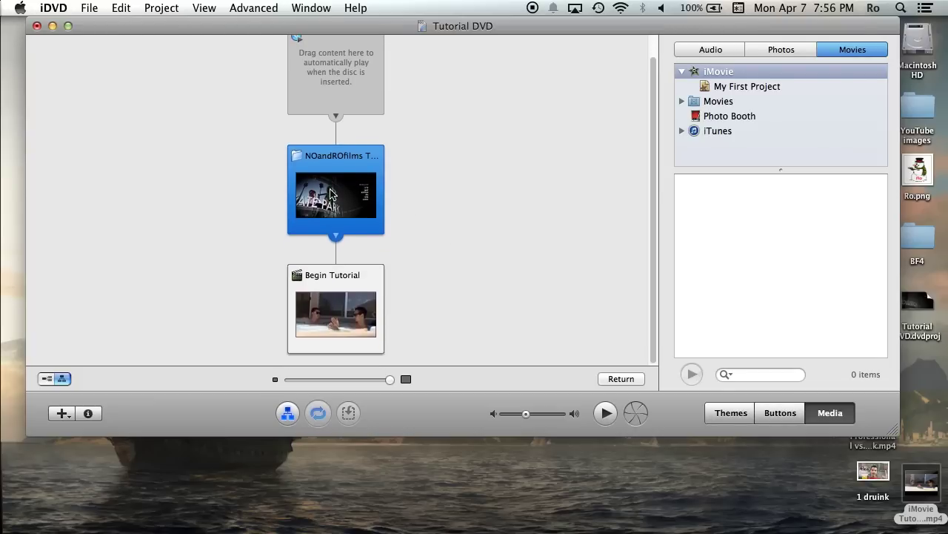
{"action": "left_click", "coordinate": [338, 311]}
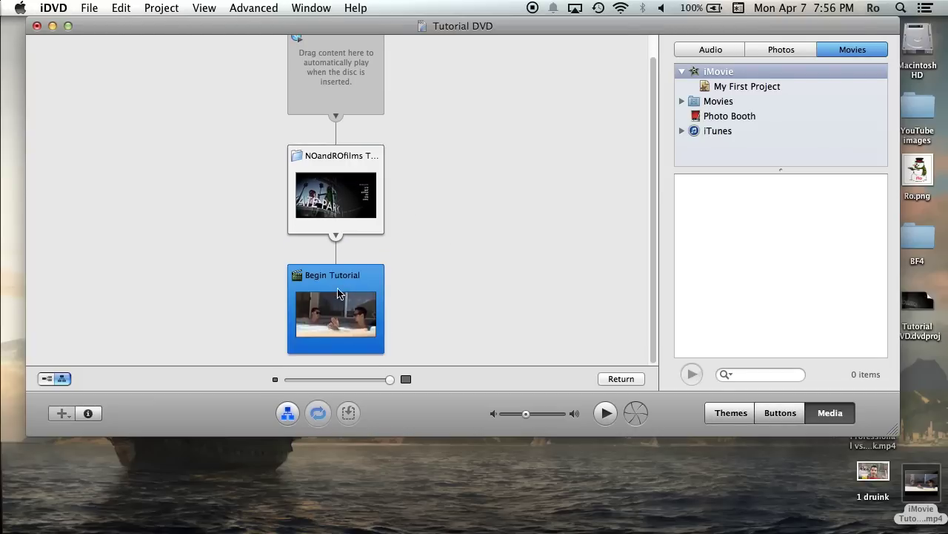
{"action": "left_click", "coordinate": [326, 212]}
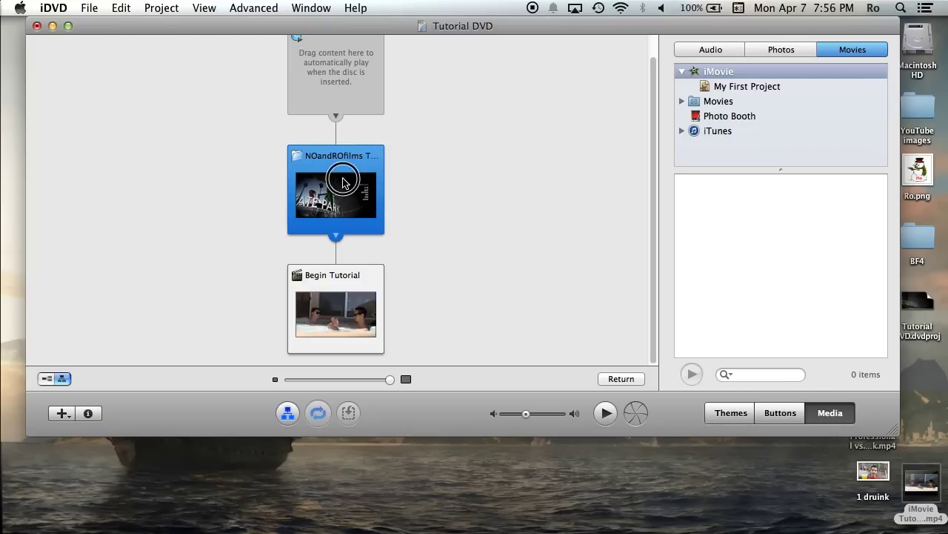
{"action": "left_click", "coordinate": [341, 289]}
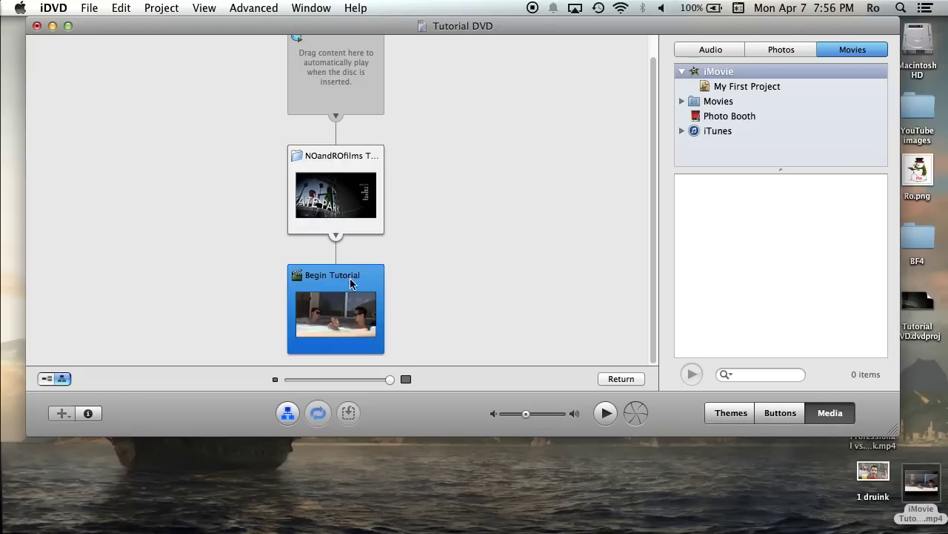
{"action": "scroll", "coordinate": [335, 85], "scroll_direction": "up", "scroll_amount": 1}
{"action": "left_click", "coordinate": [356, 103]}
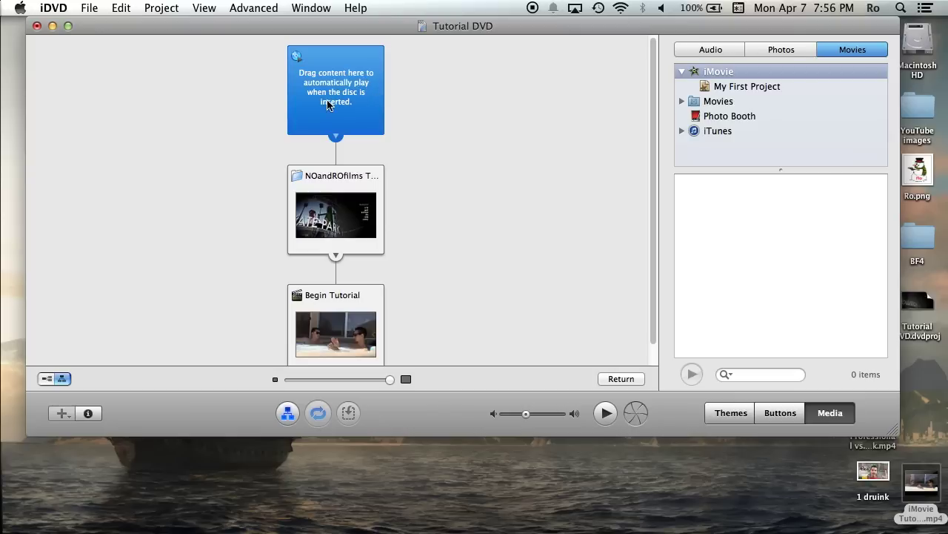
{"action": "left_click", "coordinate": [288, 416]}
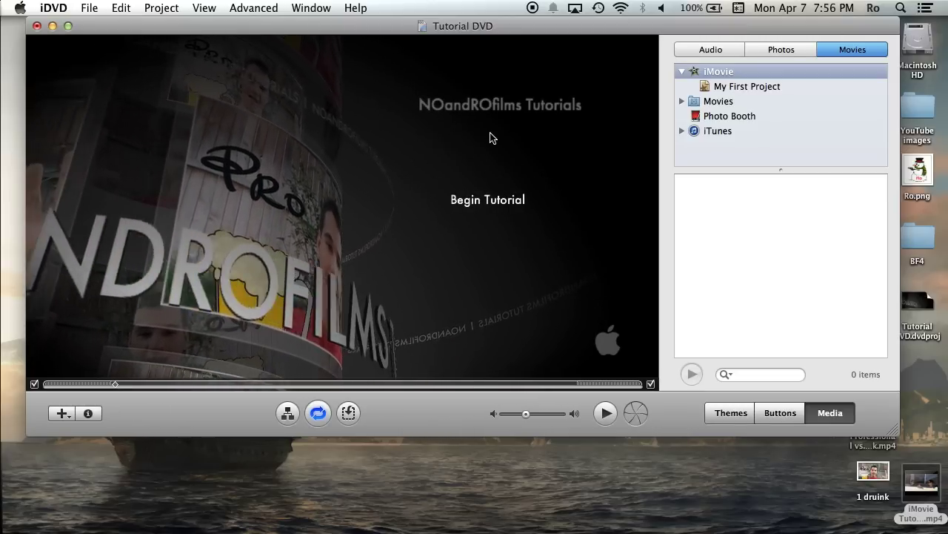
Step: Raise the Begin Tutorial button slightly toward the title and launch the DVD Preview
{"action": "left_click_drag", "start_coordinate": [484, 206], "coordinate": [510, 211]}
{"action": "left_click", "coordinate": [494, 137]}
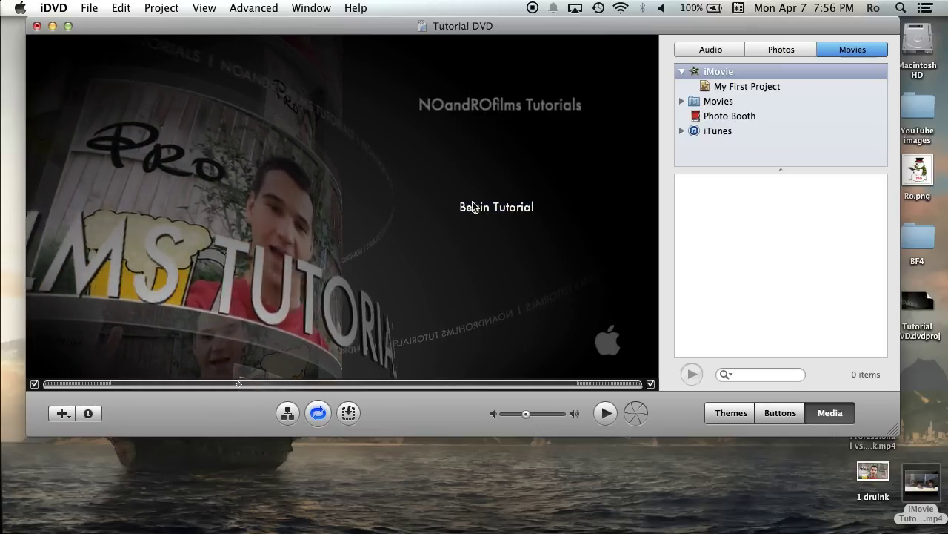
{"action": "mouse_move", "coordinate": [923, 486]}
{"action": "left_mouse_down"}
{"action": "mouse_move", "coordinate": [491, 423]}
{"action": "mouse_move", "coordinate": [491, 205]}
{"action": "mouse_move", "coordinate": [928, 480]}
{"action": "left_mouse_up"}
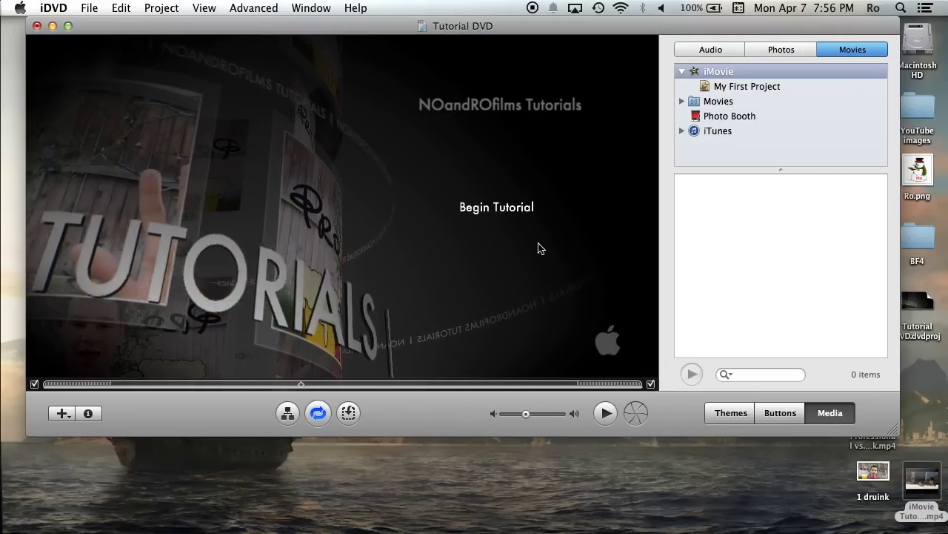
{"action": "right_click", "coordinate": [485, 162]}
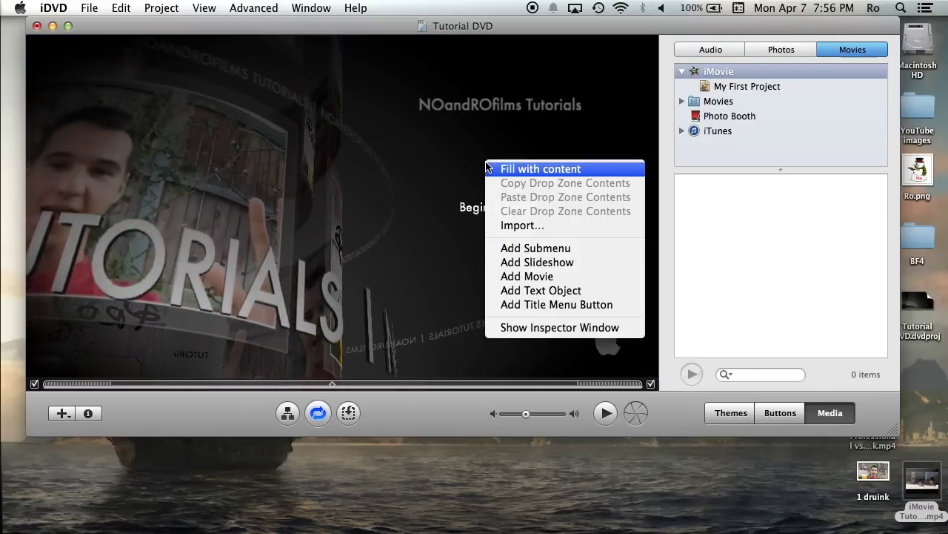
{"action": "left_click", "coordinate": [371, 153]}
{"action": "left_click", "coordinate": [160, 8]}
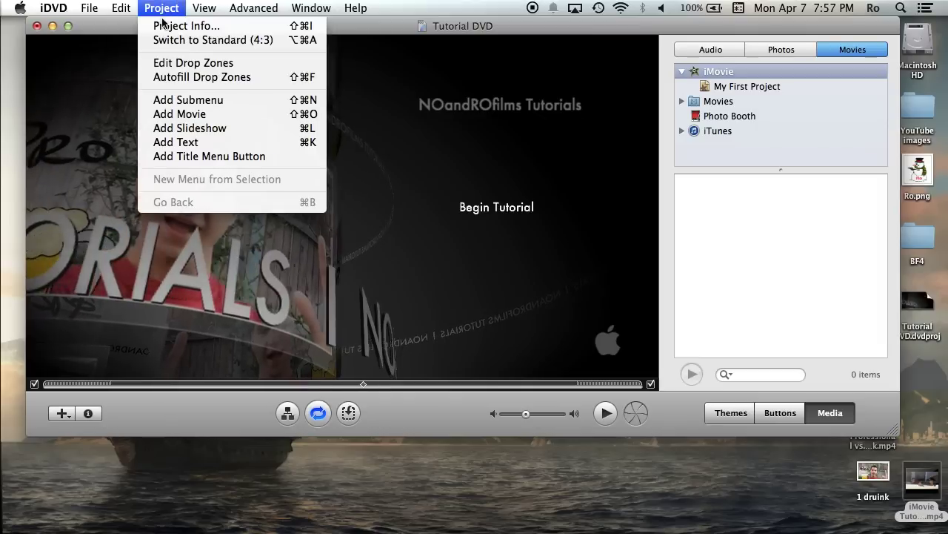
{"action": "left_click", "coordinate": [434, 153]}
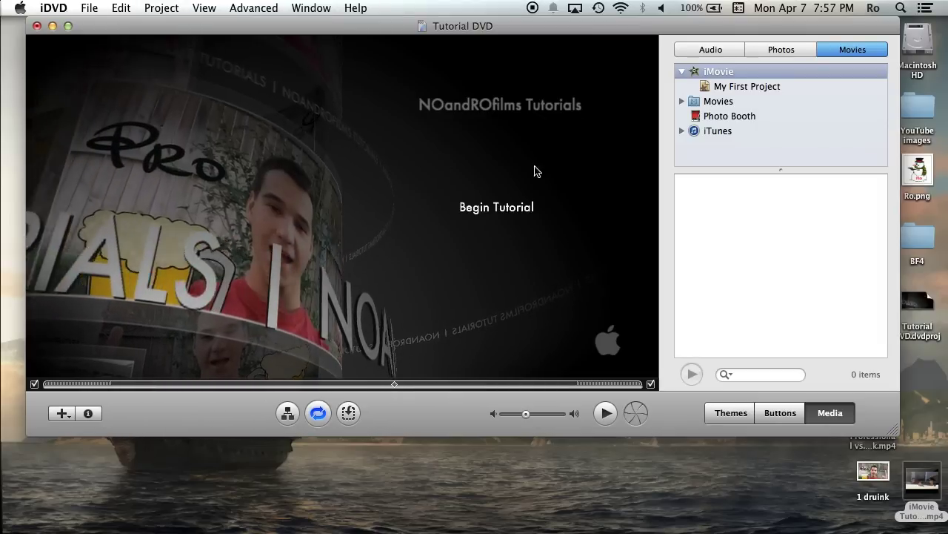
{"action": "left_click_drag", "start_coordinate": [902, 482], "coordinate": [925, 489]}
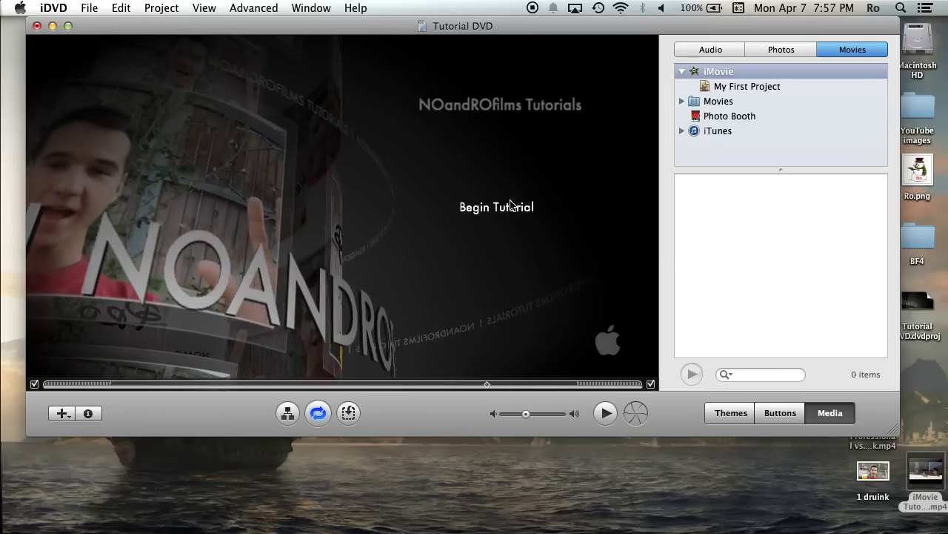
{"action": "left_click_drag", "start_coordinate": [505, 196], "coordinate": [509, 168]}
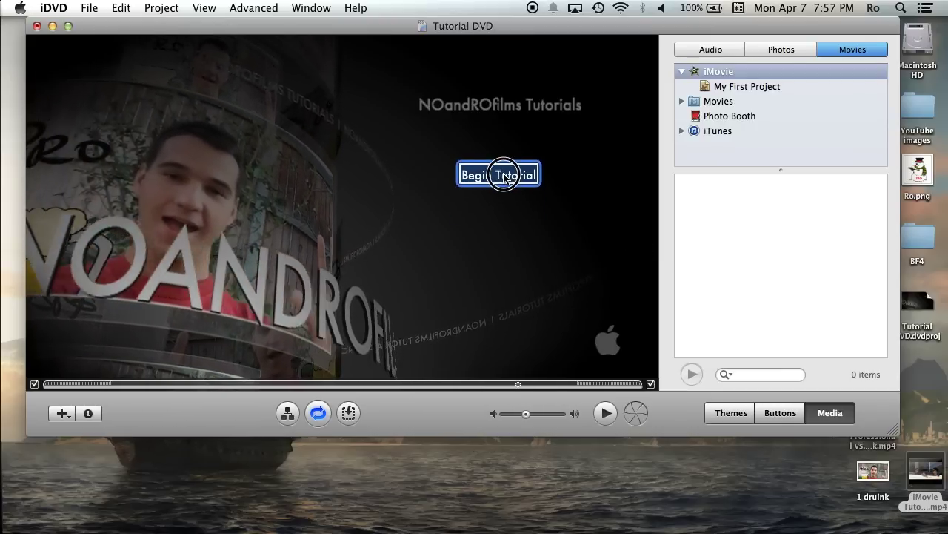
{"action": "left_click", "coordinate": [606, 414]}
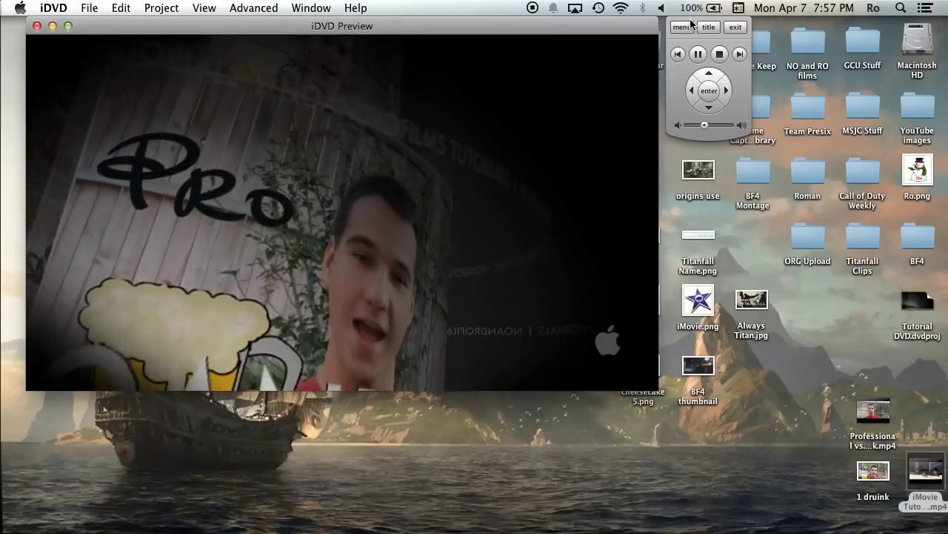
Step: In the Preview, play Begin Tutorial, return to the menu via the remote, and close the preview
{"action": "left_click_drag", "start_coordinate": [700, 20], "coordinate": [717, 136]}
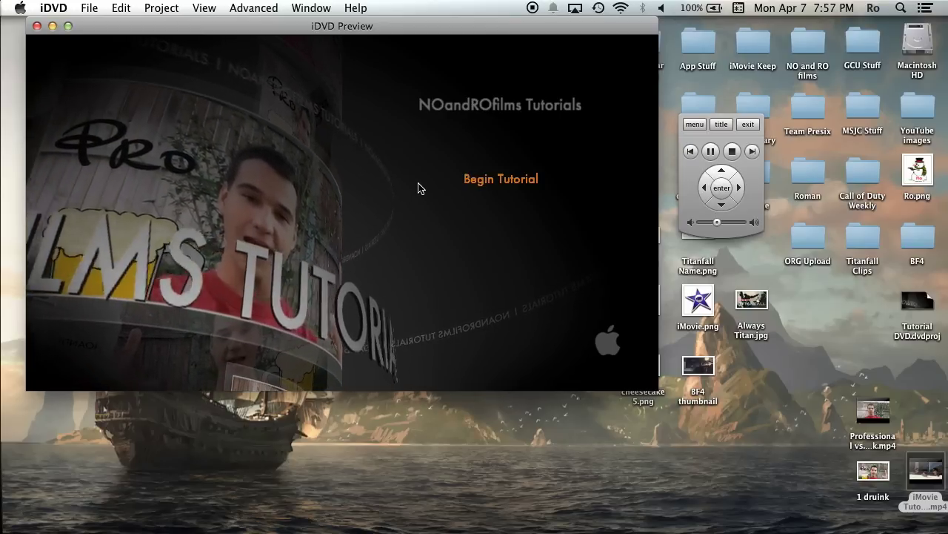
{"action": "left_click", "coordinate": [504, 187]}
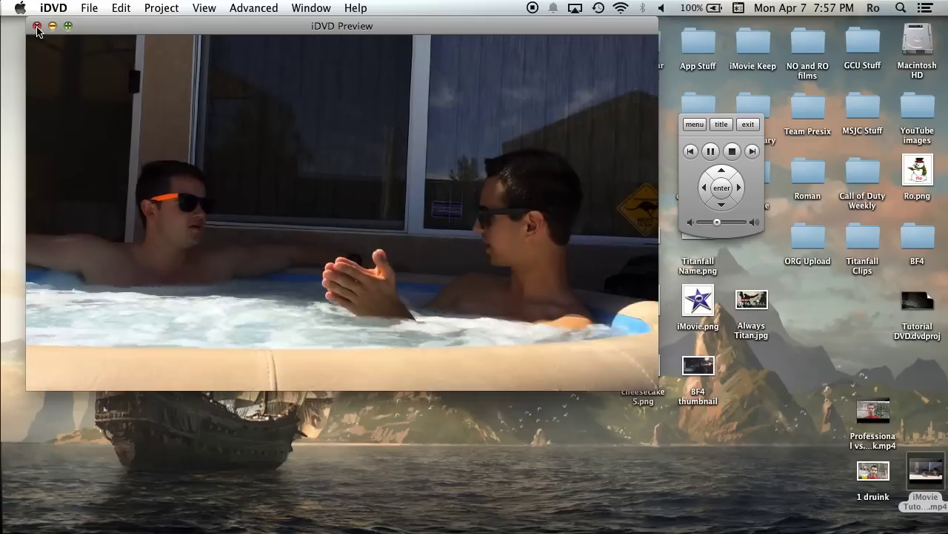
{"action": "left_click", "coordinate": [695, 124]}
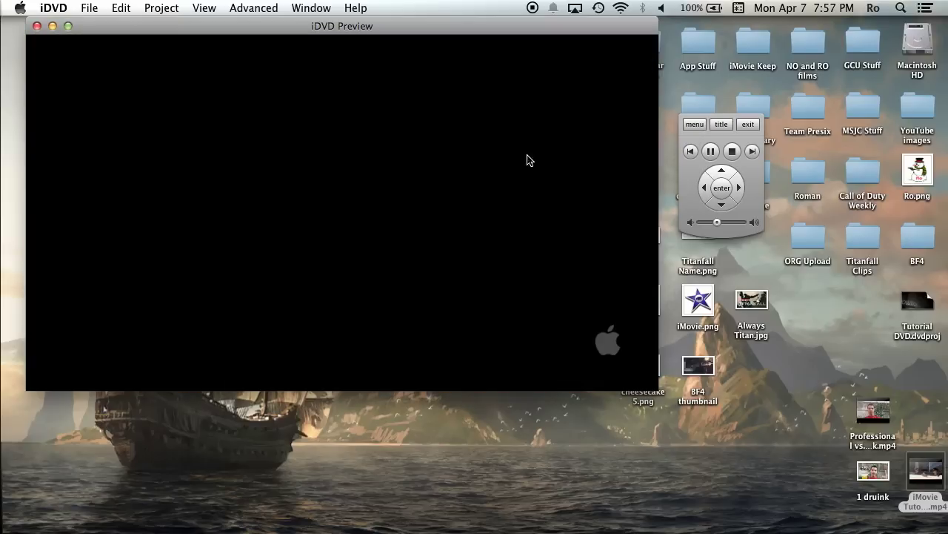
{"action": "left_click", "coordinate": [37, 27]}
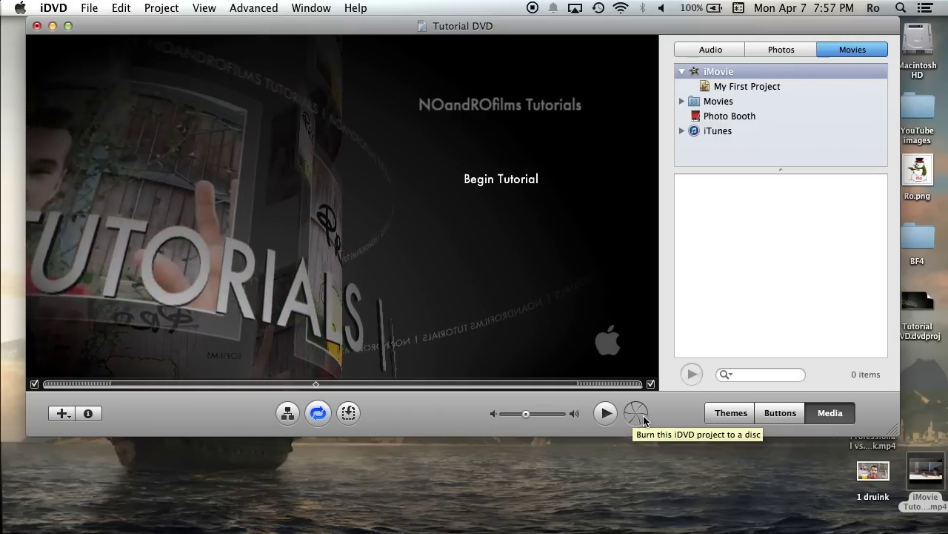
Step: Start burning the Tutorial DVD project to disc using the Burn button
{"action": "left_click", "coordinate": [642, 420]}
{"action": "left_click", "coordinate": [641, 419]}
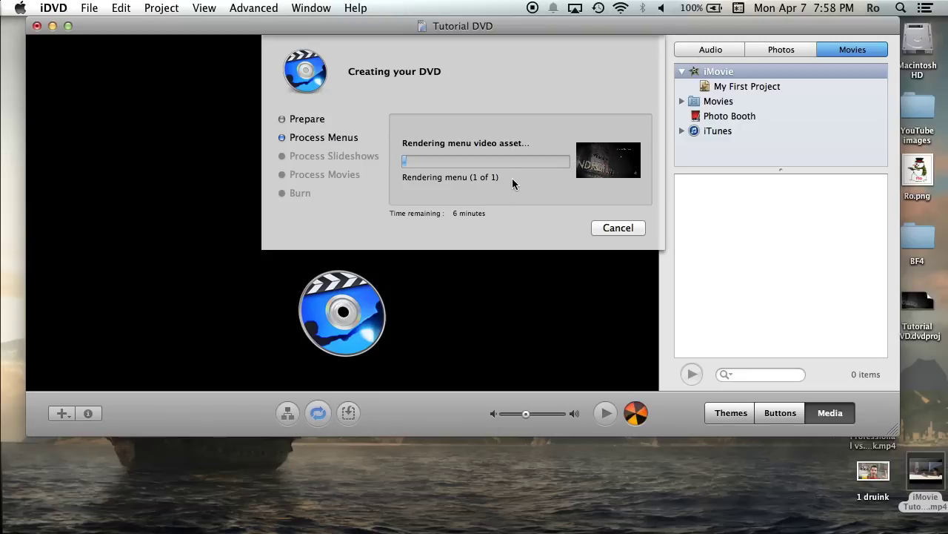
{"action": "left_click", "coordinate": [57, 7]}
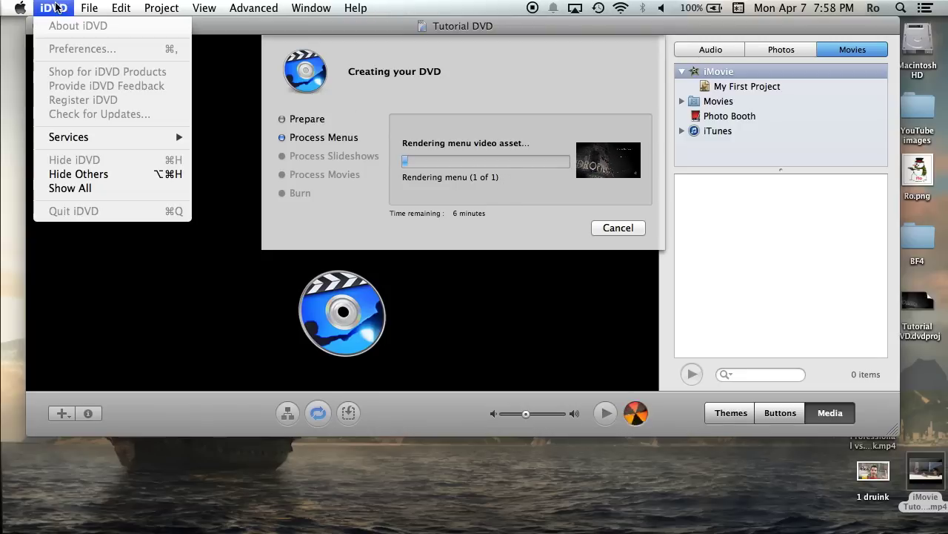
{"action": "left_click", "coordinate": [62, 11]}
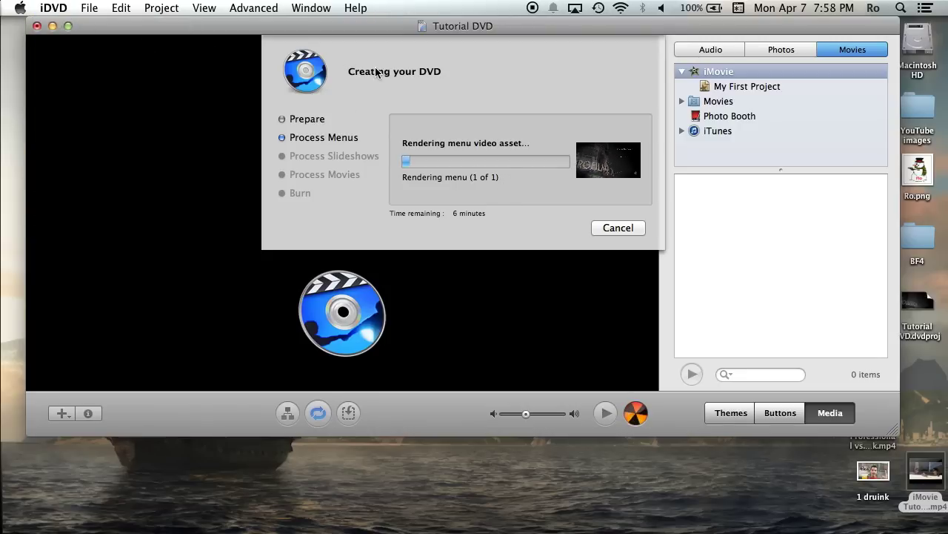